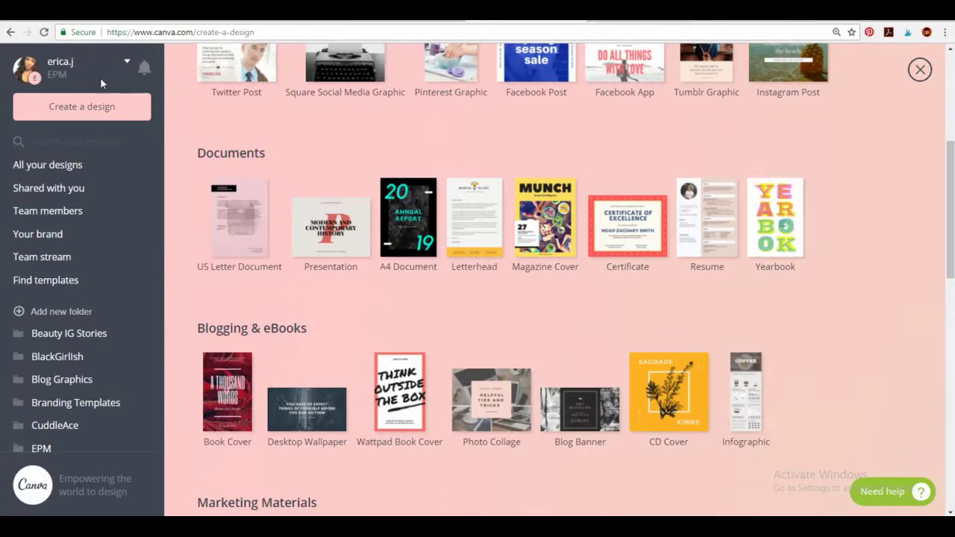
# Step: Bring up Canva's templates page, with its 50,000-template search box and categories like Flyers
pyautogui.scroll(2, 501, 194)
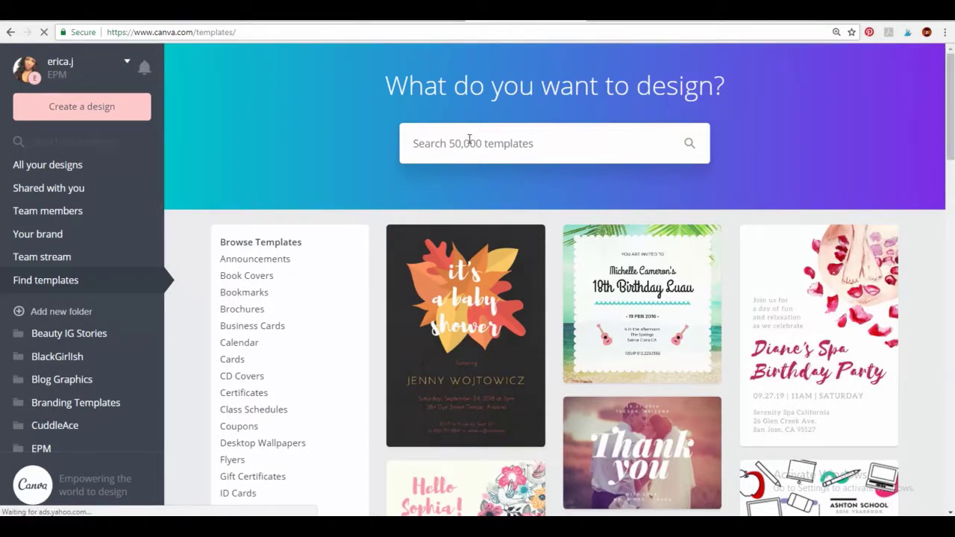
# Step: Search templates for 'packing list' and browse results such as Road Trip Packing List
pyautogui.write('packing list')
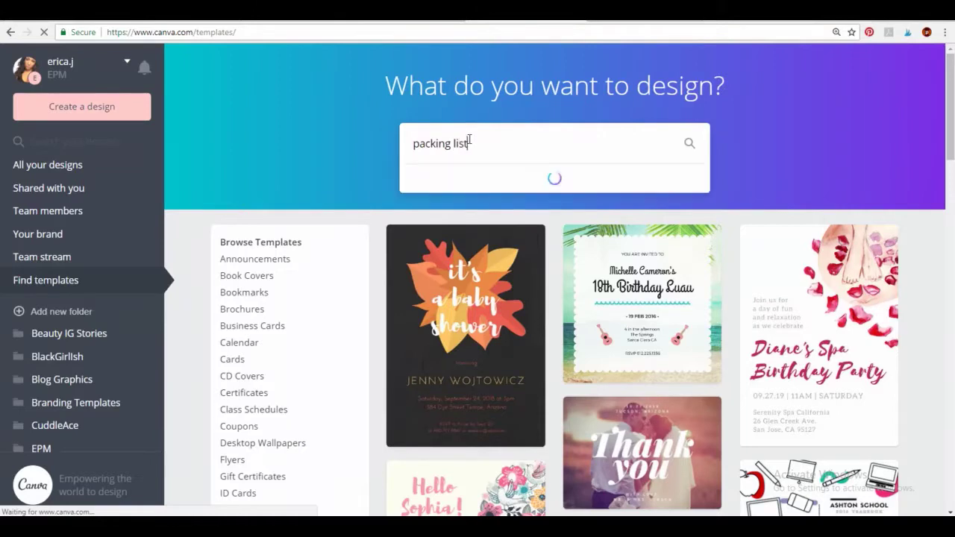
pyautogui.press('Return')
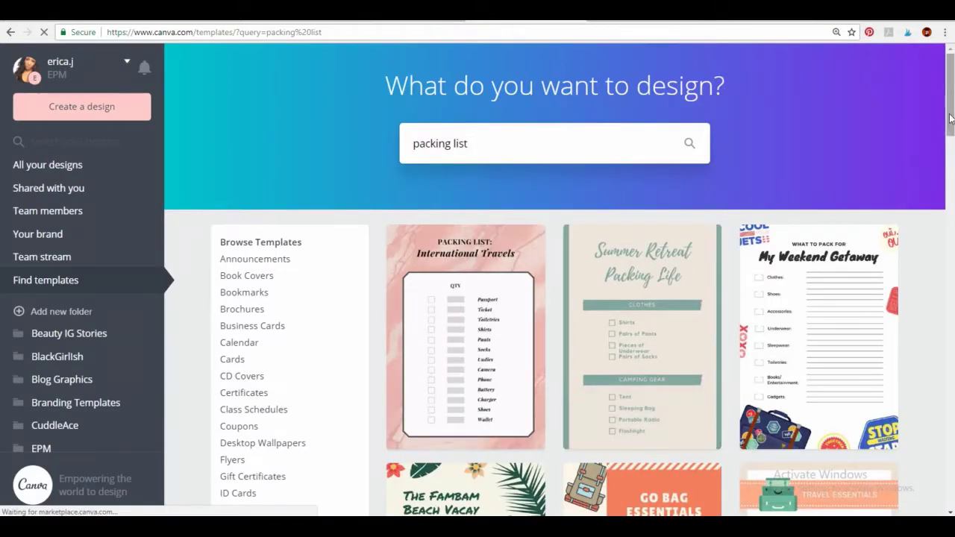
pyautogui.moveTo(951, 130); pyautogui.dragTo(930, 334)
pyautogui.scroll(-1, 930, 334)
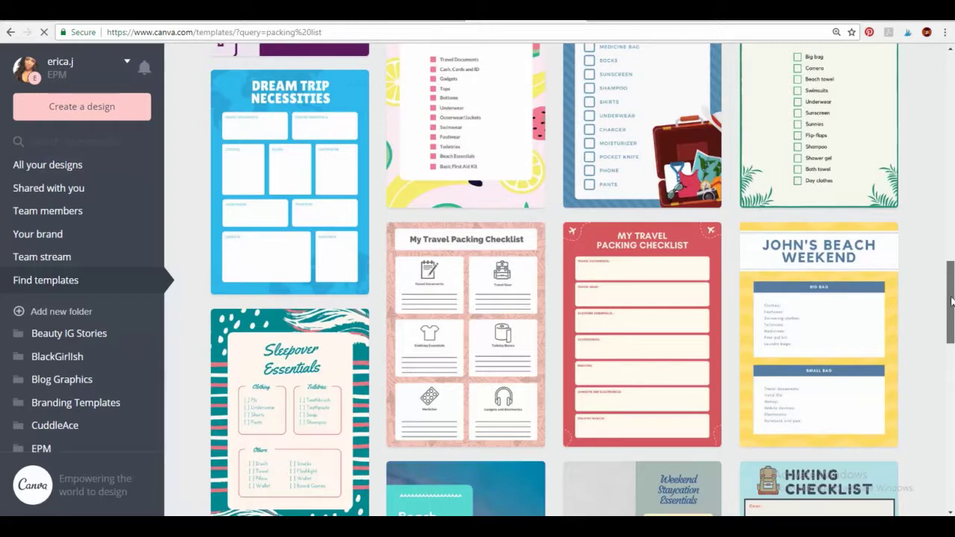
pyautogui.scroll(-10, 941, 324)
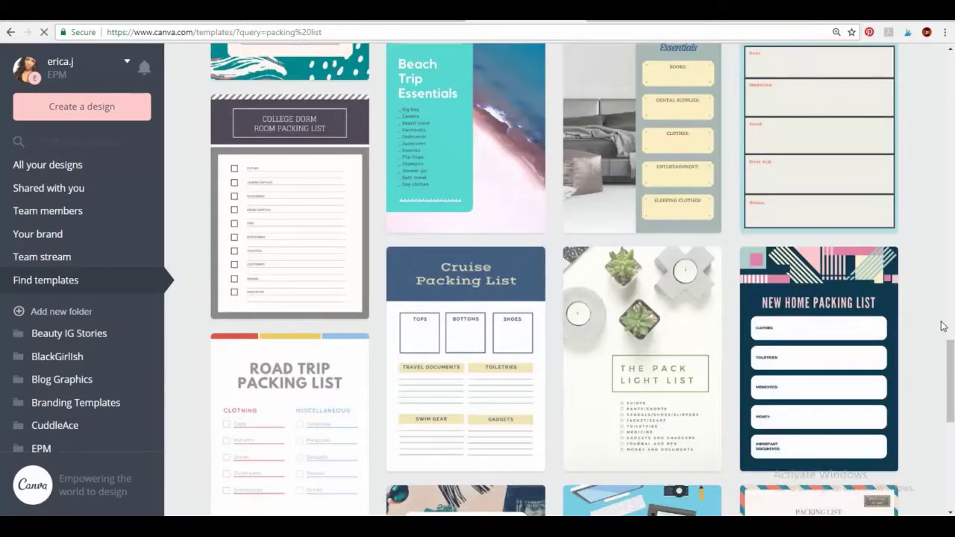
pyautogui.scroll(-3, 941, 326)
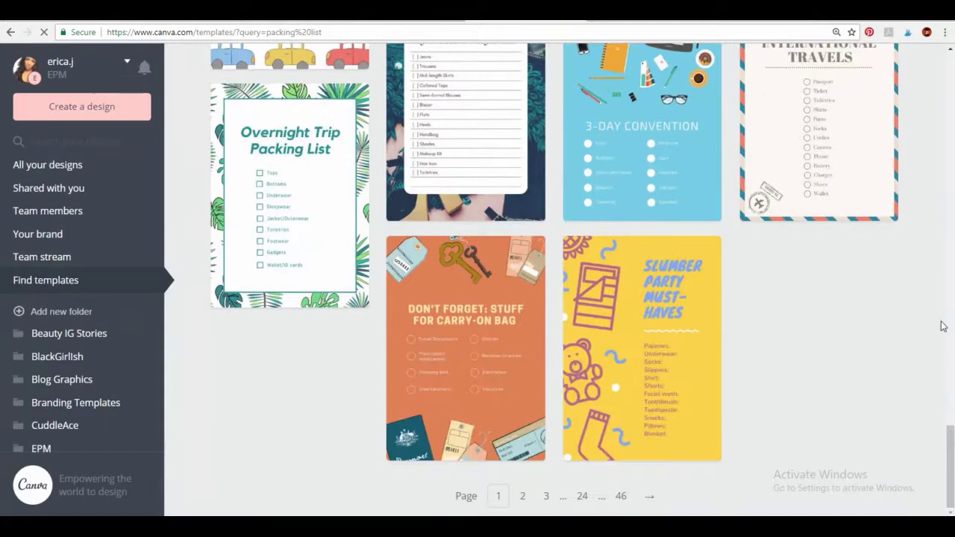
pyautogui.scroll(3, 942, 326)
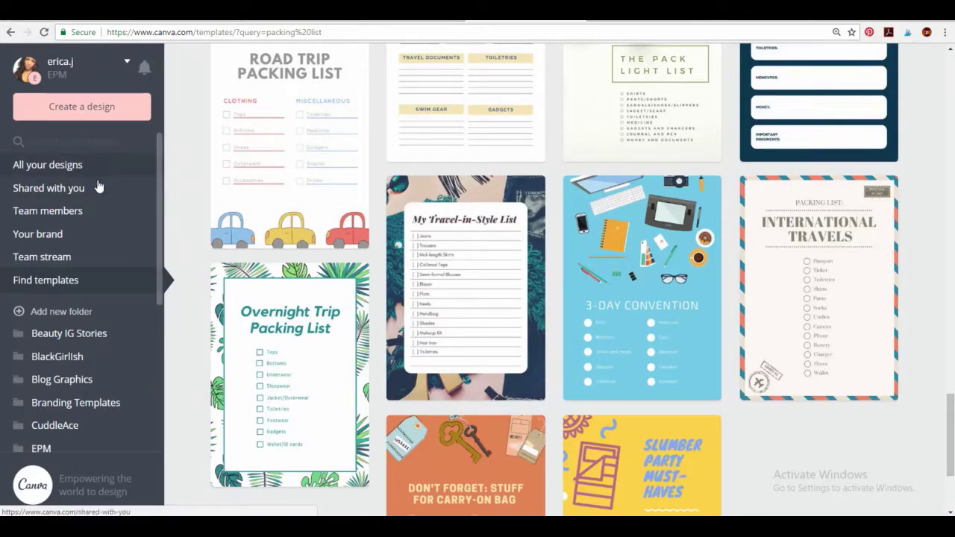
# Step: Return to All your designs and scroll the grid to the Travelinstylelist design
pyautogui.click(87, 165)
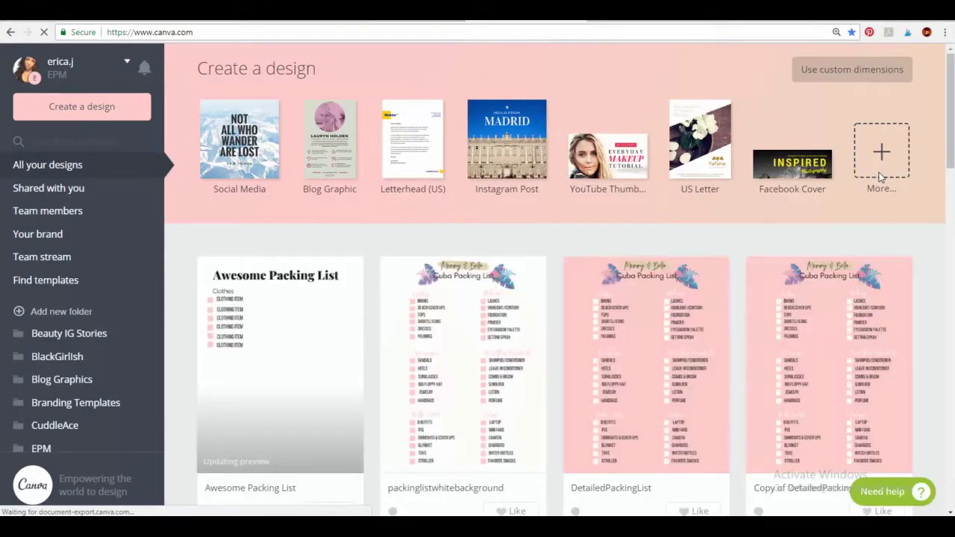
pyautogui.moveTo(949, 105); pyautogui.dragTo(950, 106)
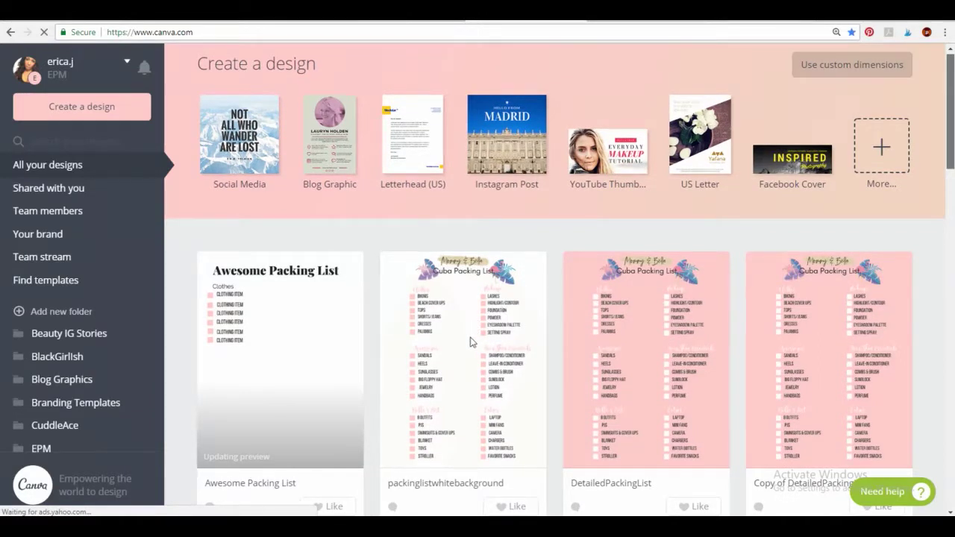
pyautogui.scroll(-8, 676, 315)
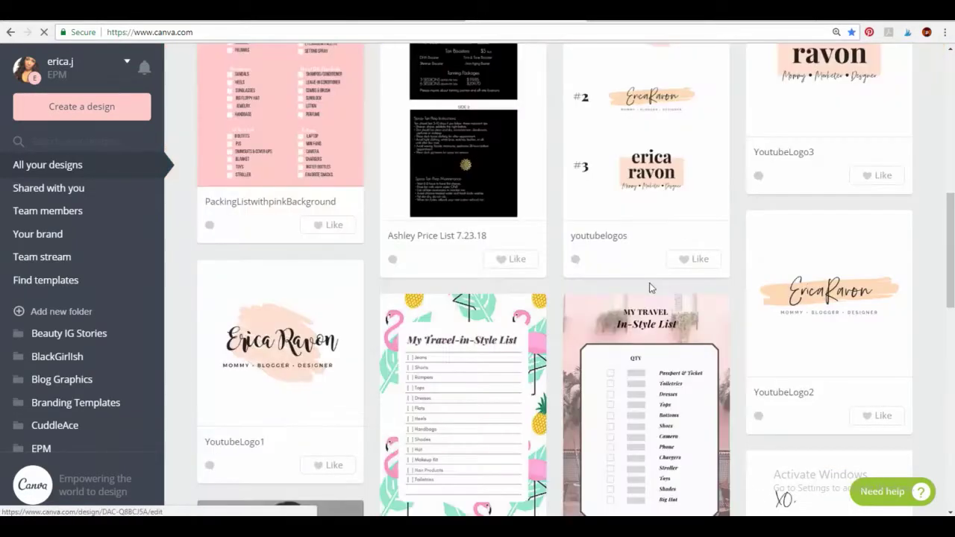
pyautogui.scroll(-3, 740, 176)
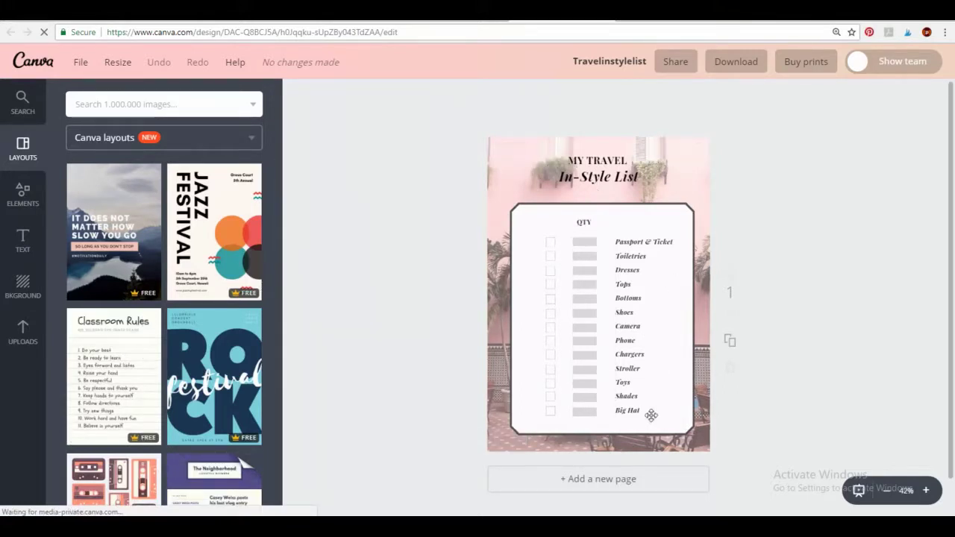
# Step: Select the Toiletries item and title, dismiss the Pinterest dialog, and show the uploaded images
pyautogui.click(626, 257)
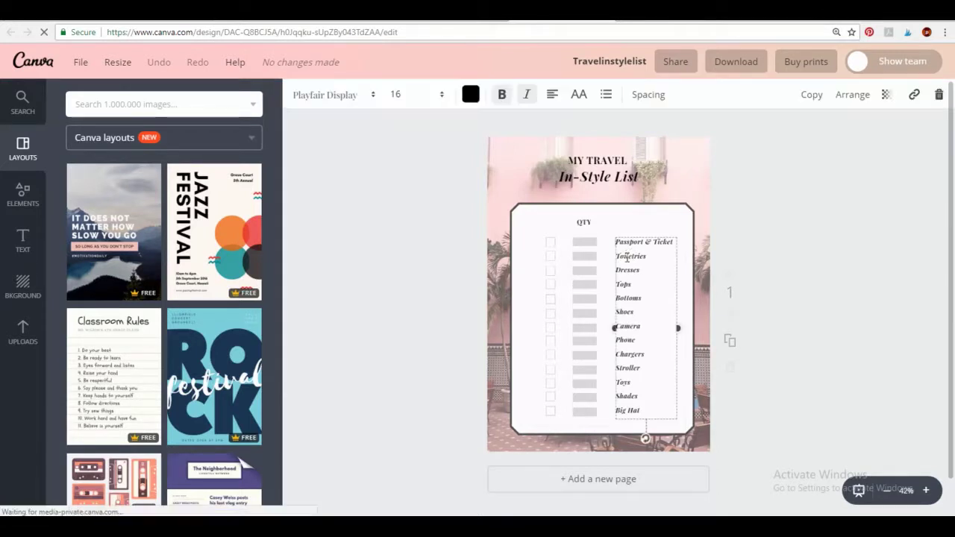
pyautogui.doubleClick(626, 257)
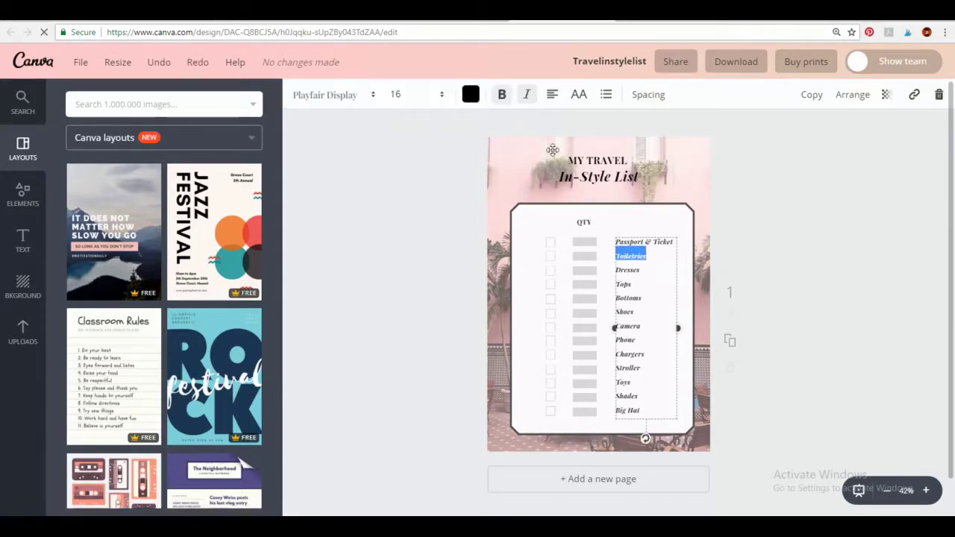
pyautogui.click(508, 153)
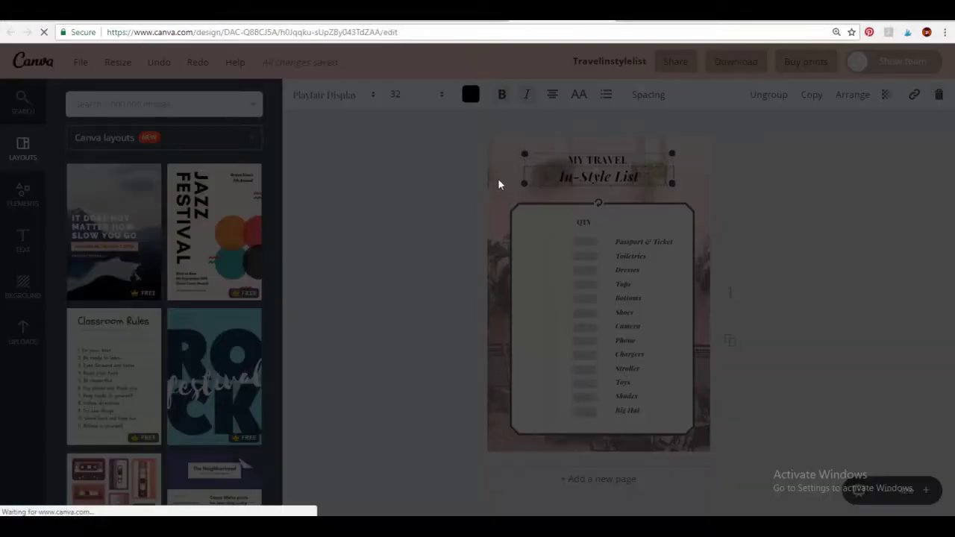
pyautogui.click(677, 130)
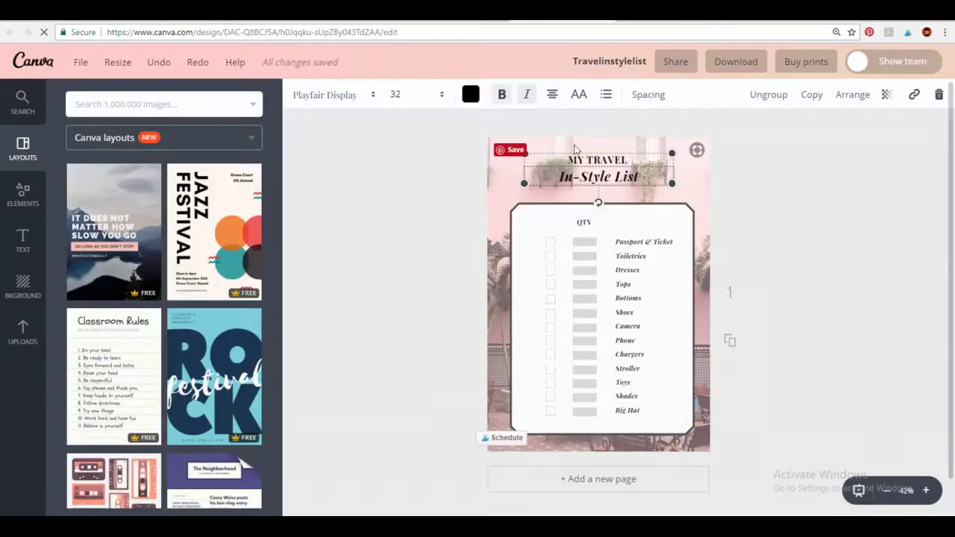
pyautogui.click(492, 205)
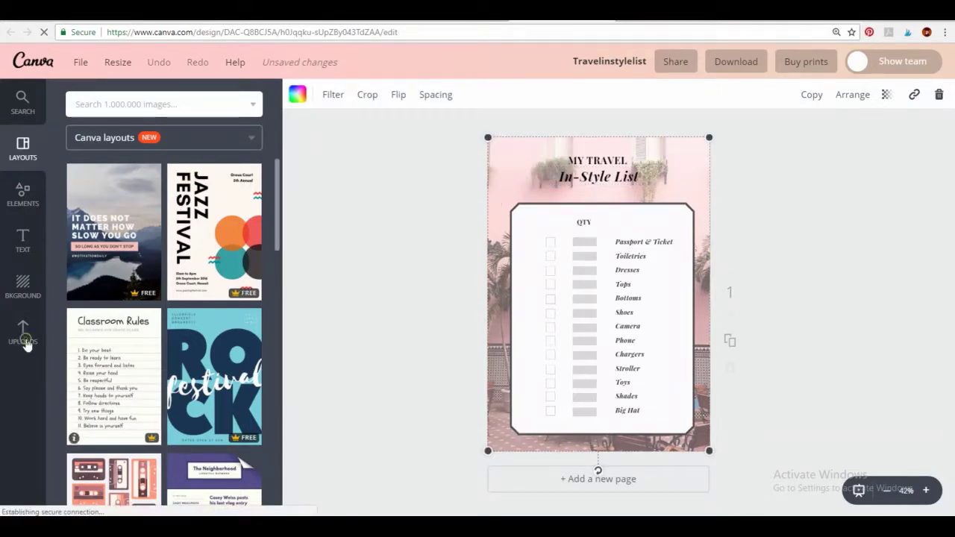
pyautogui.click(23, 334)
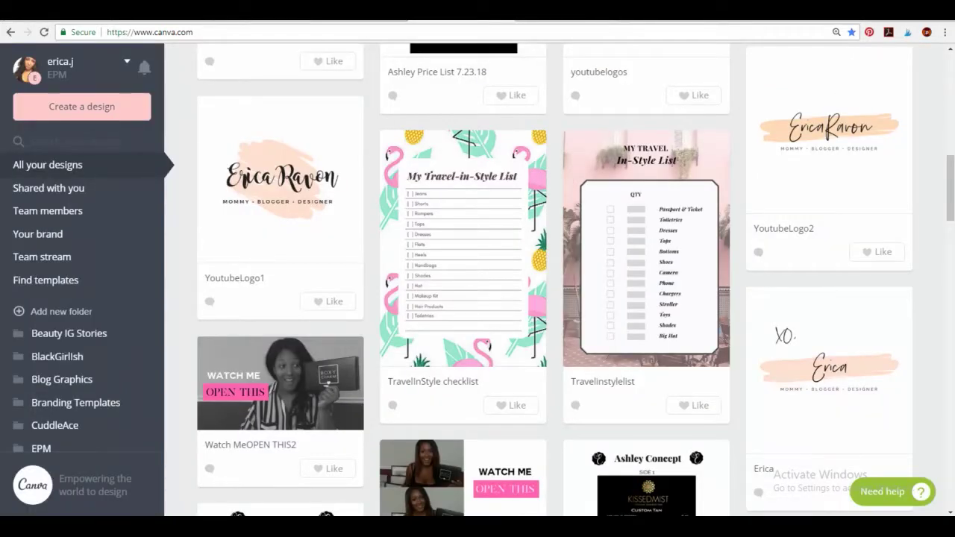
# Step: Scroll back up the designs list and open the Awesome Packing List design
pyautogui.scroll(7, 596, 282)
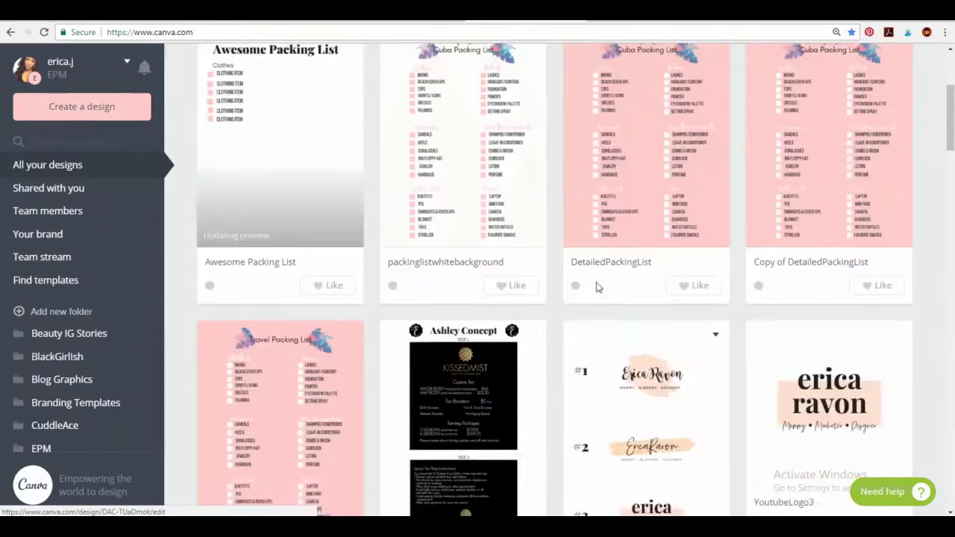
pyautogui.scroll(3, 596, 282)
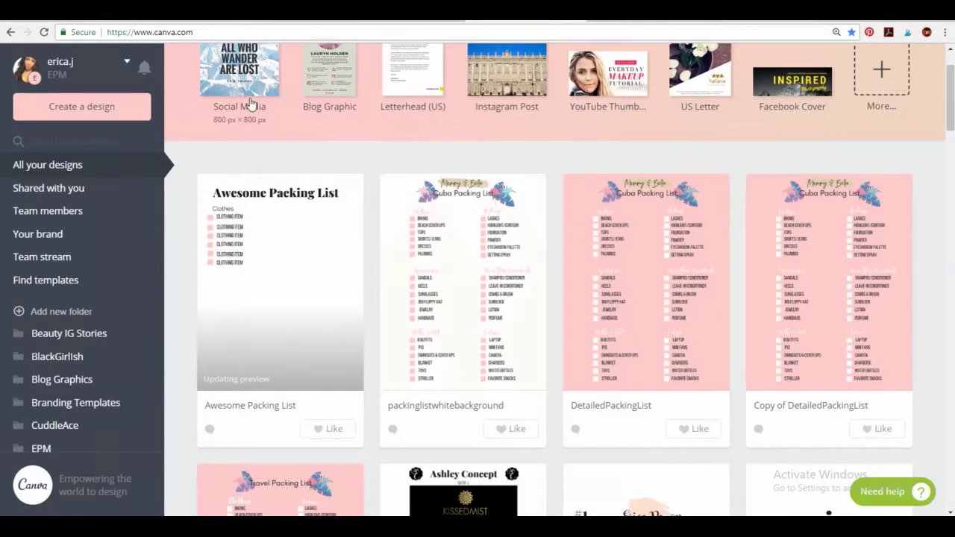
pyautogui.click(350, 188)
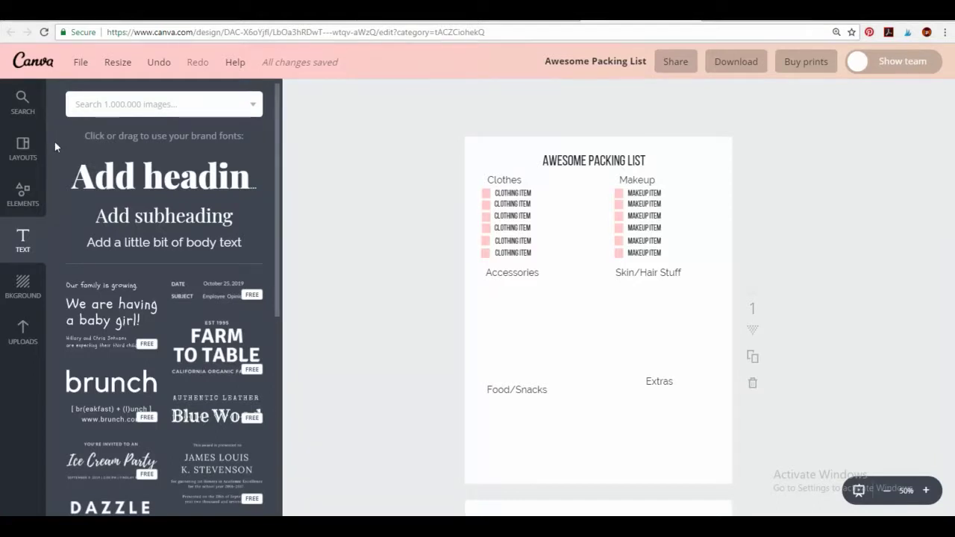
# Step: Open the basic shapes library, add a square, and delete it again
pyautogui.click(22, 201)
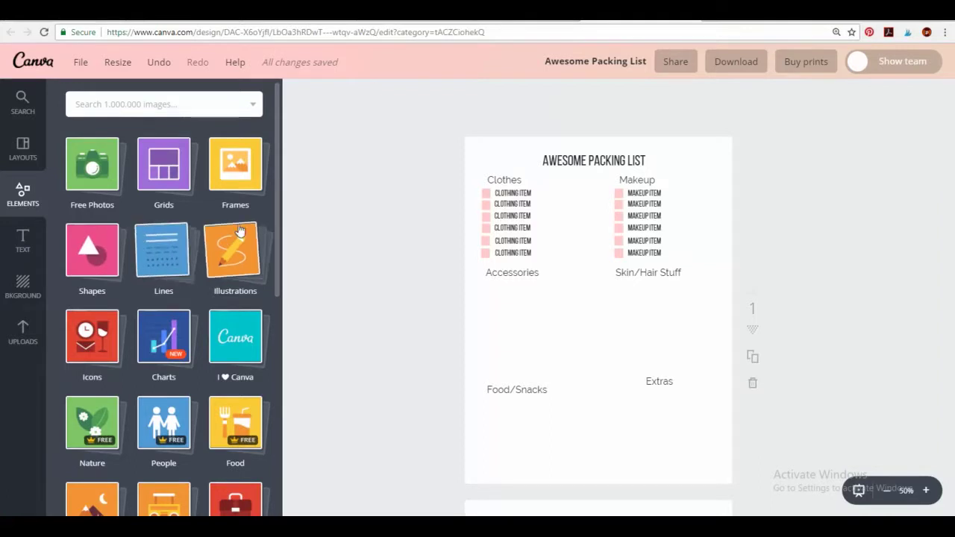
pyautogui.click(98, 260)
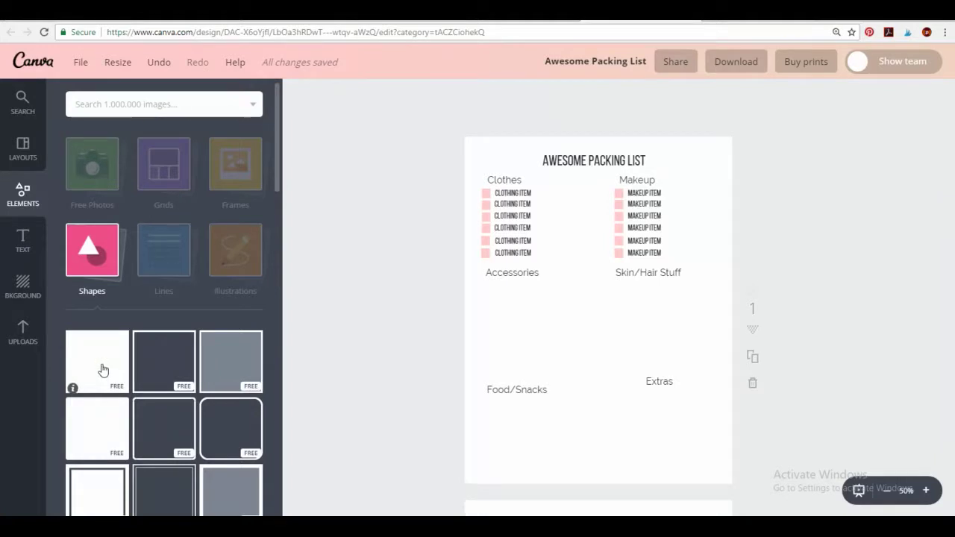
pyautogui.click(103, 371)
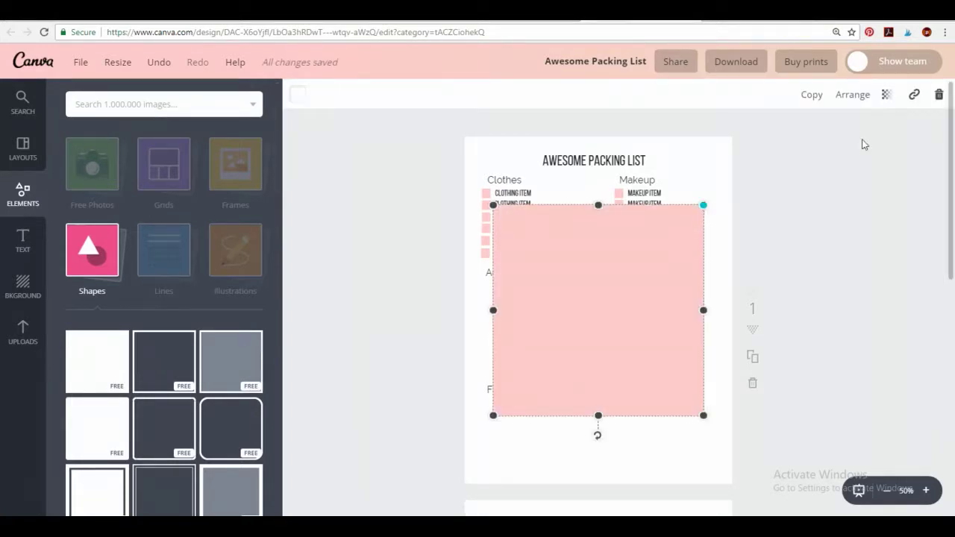
pyautogui.press('Delete')
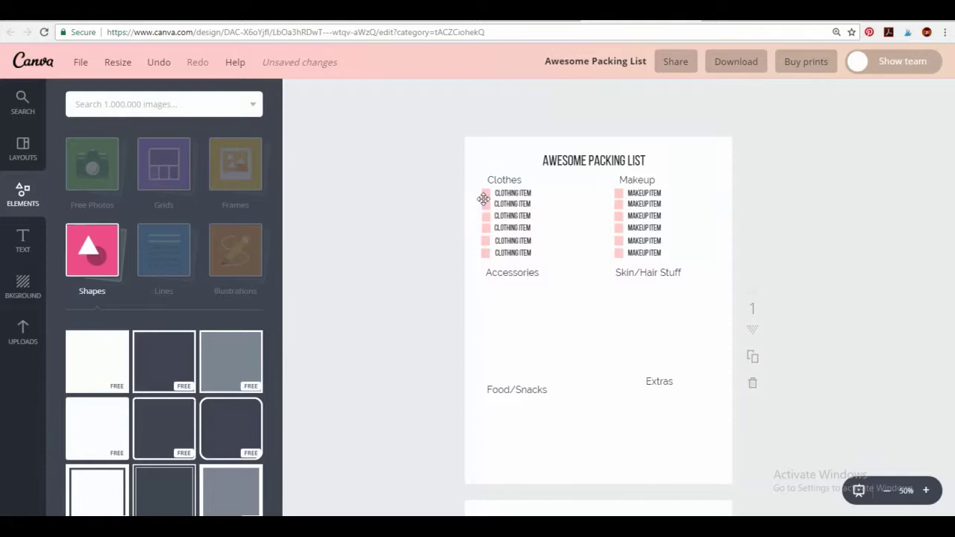
# Step: Select the first CLOTHING ITEM label and scroll between the pages
pyautogui.click(524, 193)
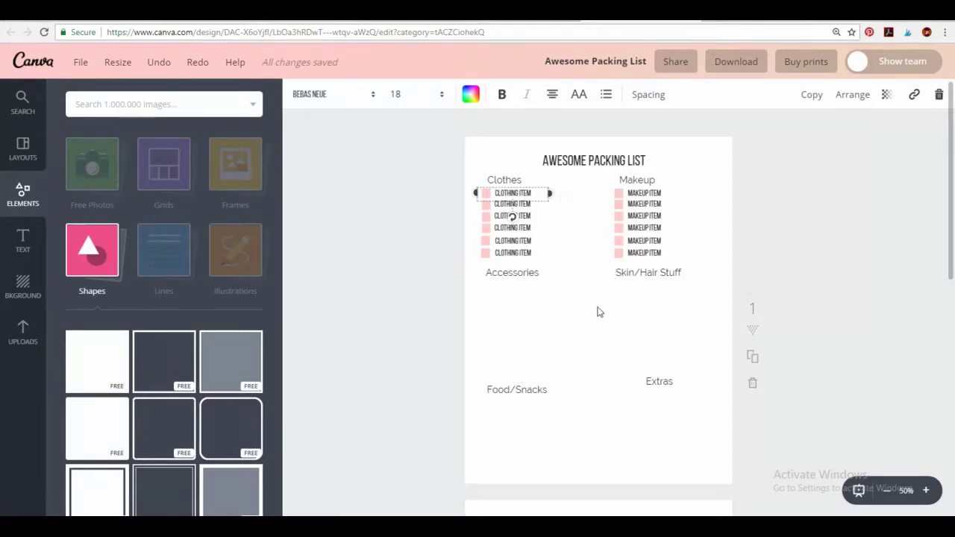
pyautogui.scroll(-2, 512, 217)
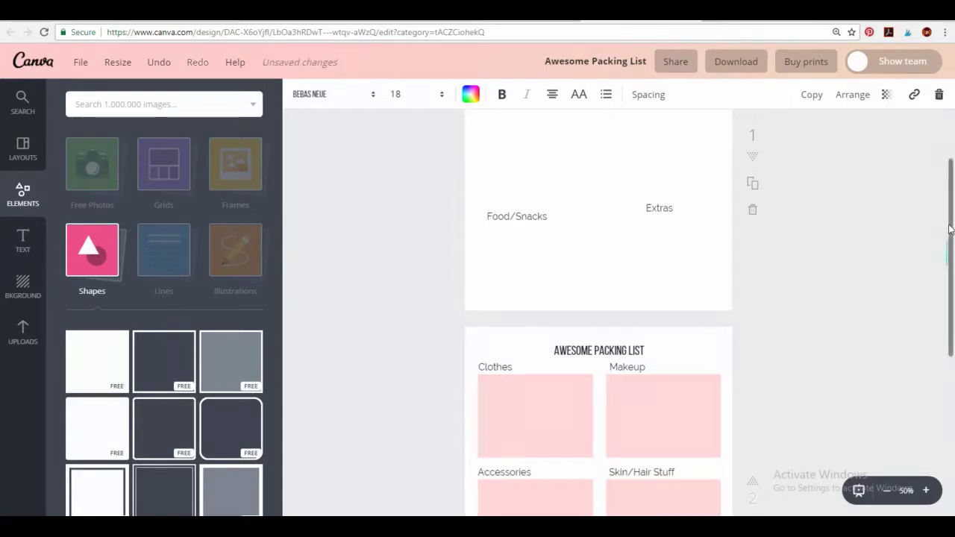
pyautogui.scroll(2, 627, 224)
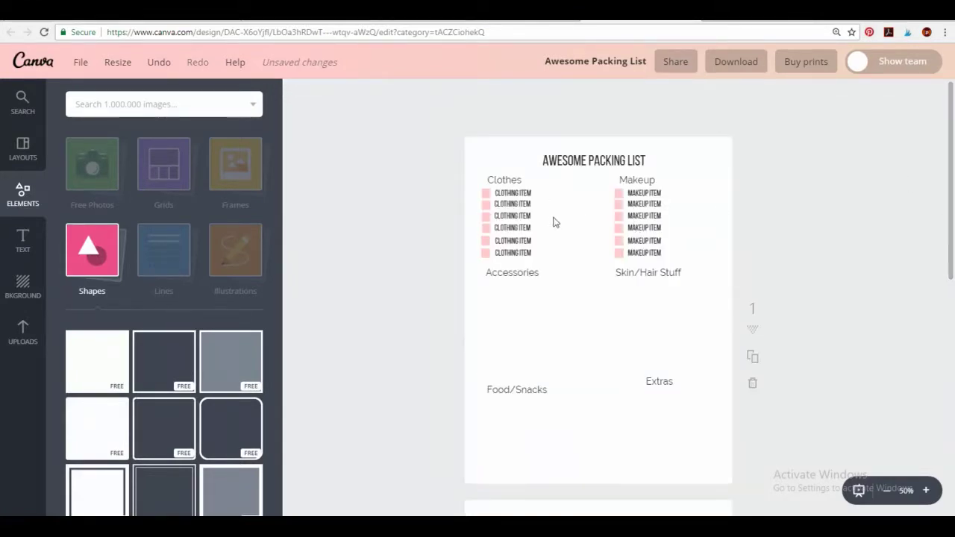
# Step: Adjust the Clothes box transparency slider and glance at its colour options
pyautogui.moveTo(951, 188); pyautogui.dragTo(950, 334)
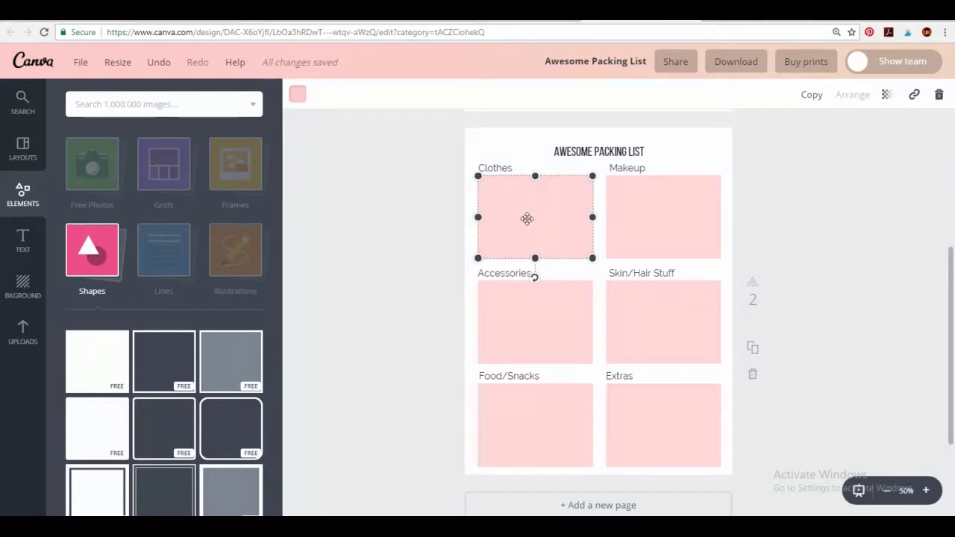
pyautogui.click(887, 97)
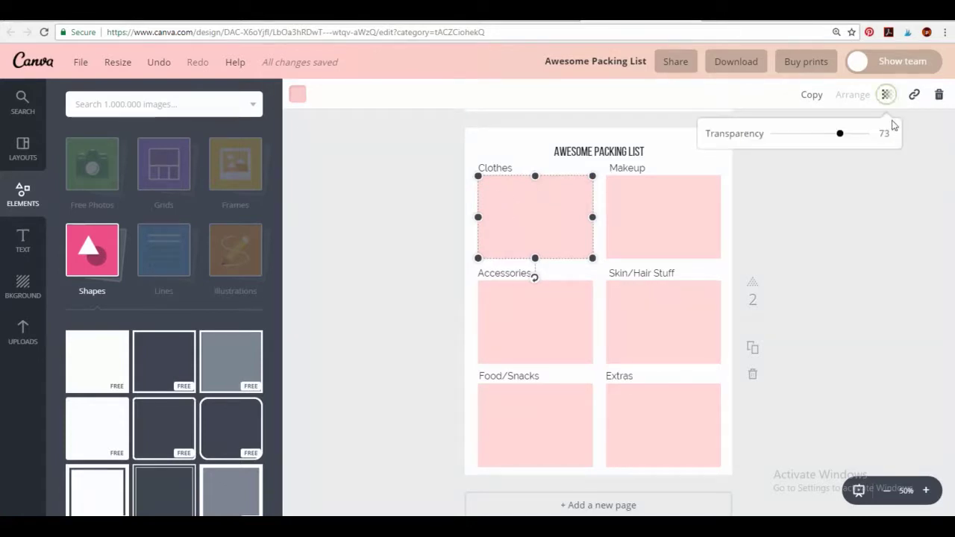
pyautogui.moveTo(869, 135); pyautogui.dragTo(831, 140)
pyautogui.click(299, 96)
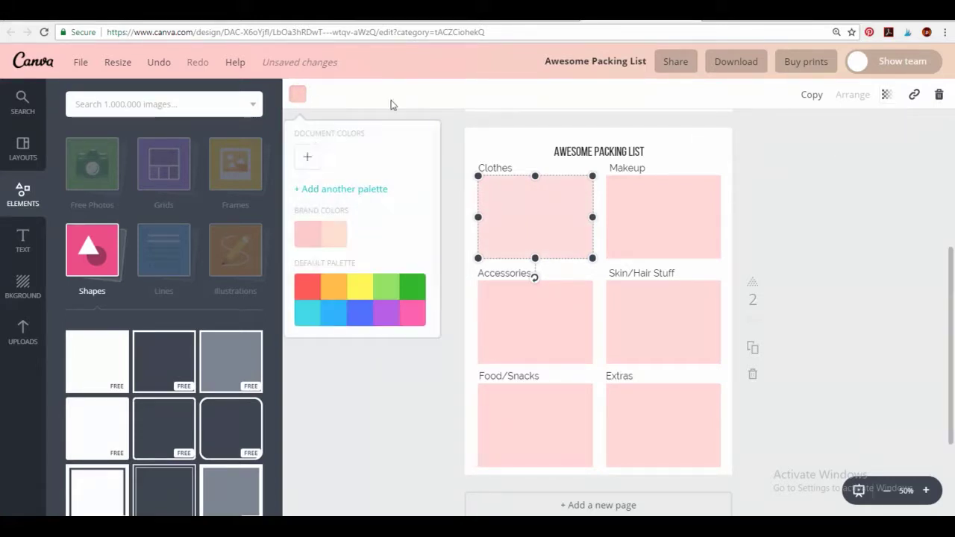
pyautogui.click(893, 201)
# Step: Reselect the Clothes box, set its transparency to 73, then deselect and return to page 1
pyautogui.click(586, 214)
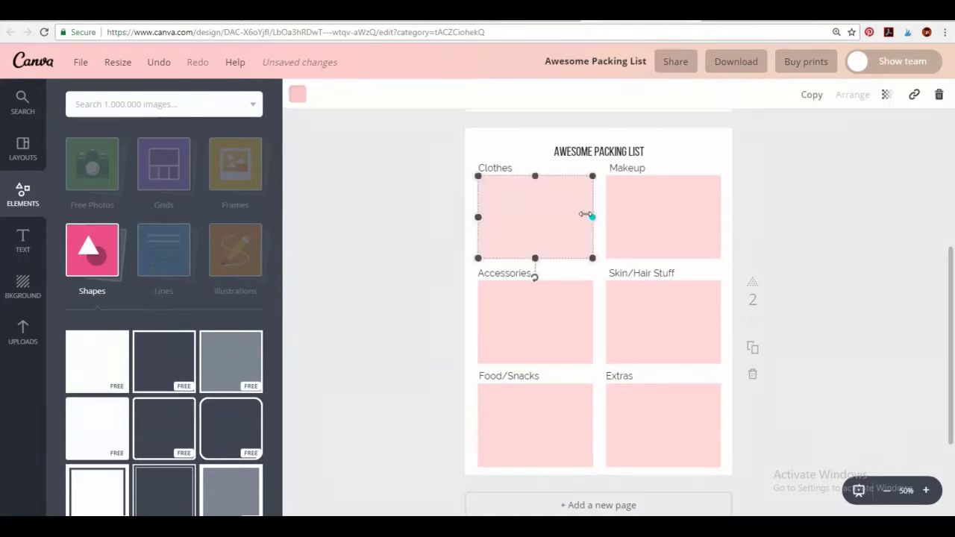
pyautogui.click(669, 191)
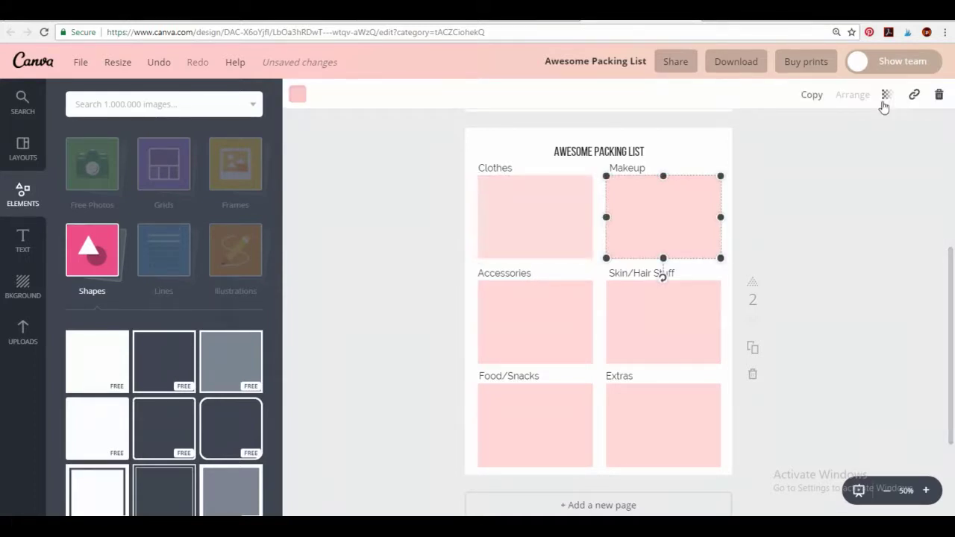
pyautogui.click(886, 95)
pyautogui.click(523, 218)
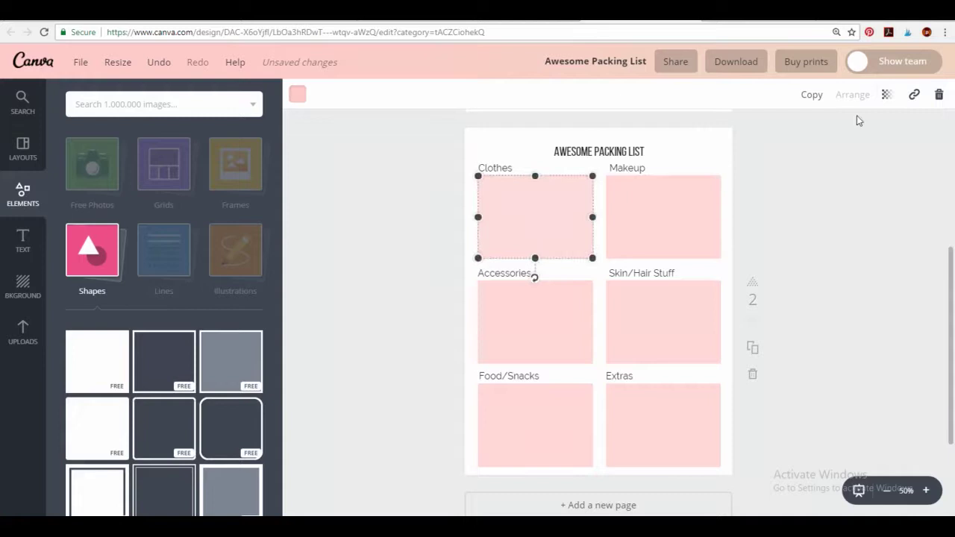
pyautogui.click(886, 95)
pyautogui.moveTo(831, 134); pyautogui.dragTo(841, 142)
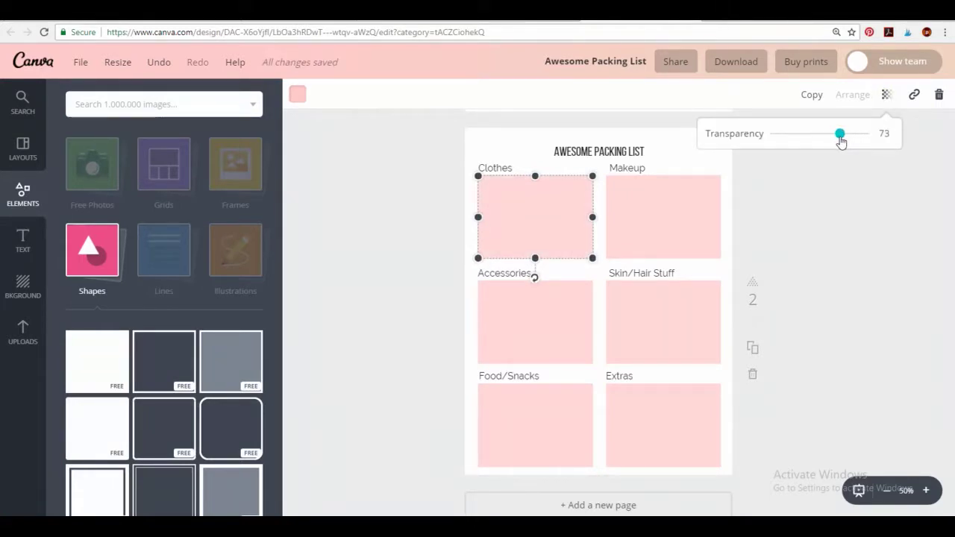
pyautogui.scroll(3, 831, 239)
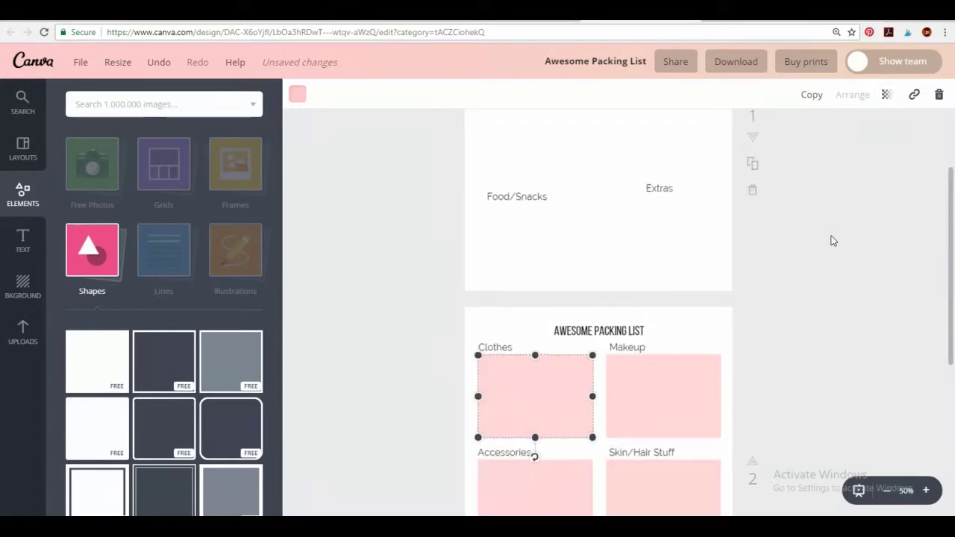
pyautogui.scroll(3, 833, 241)
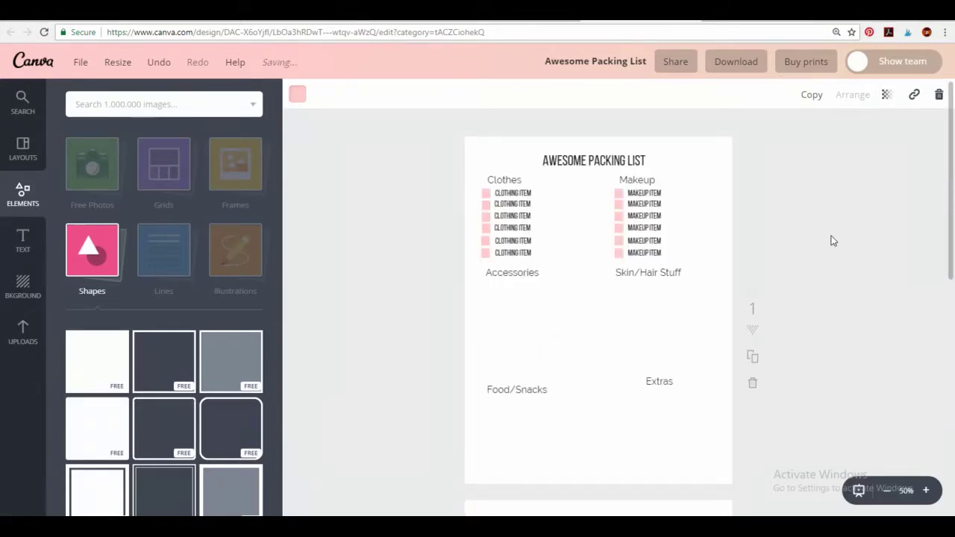
pyautogui.click(833, 241)
pyautogui.scroll(-4, 935, 193)
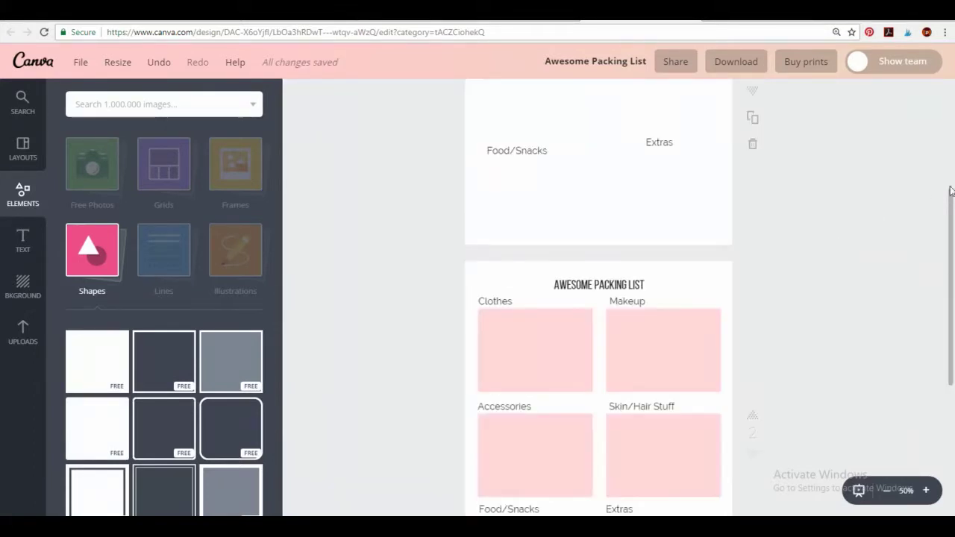
pyautogui.scroll(3, 950, 191)
pyautogui.scroll(1, 599, 284)
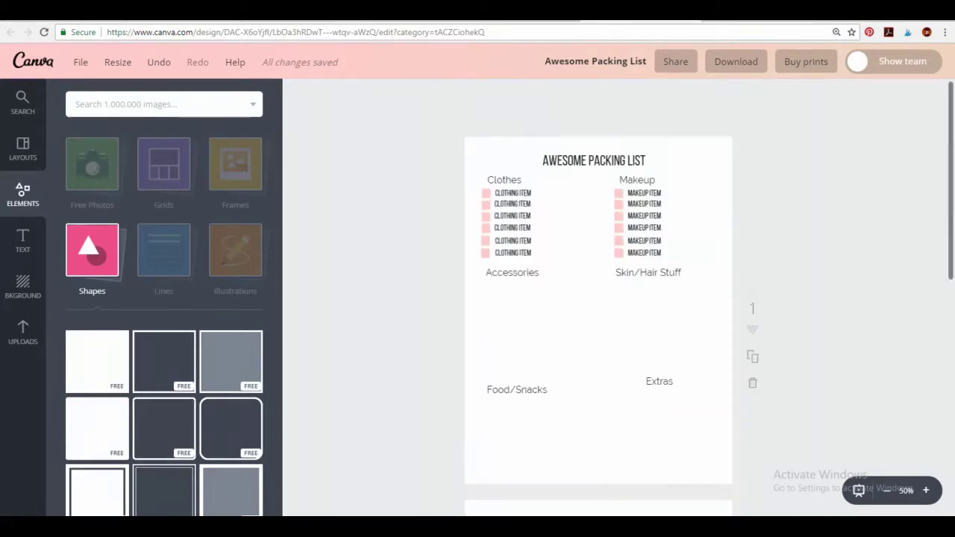
pyautogui.scroll(-2, 953, 126)
pyautogui.scroll(1, 952, 126)
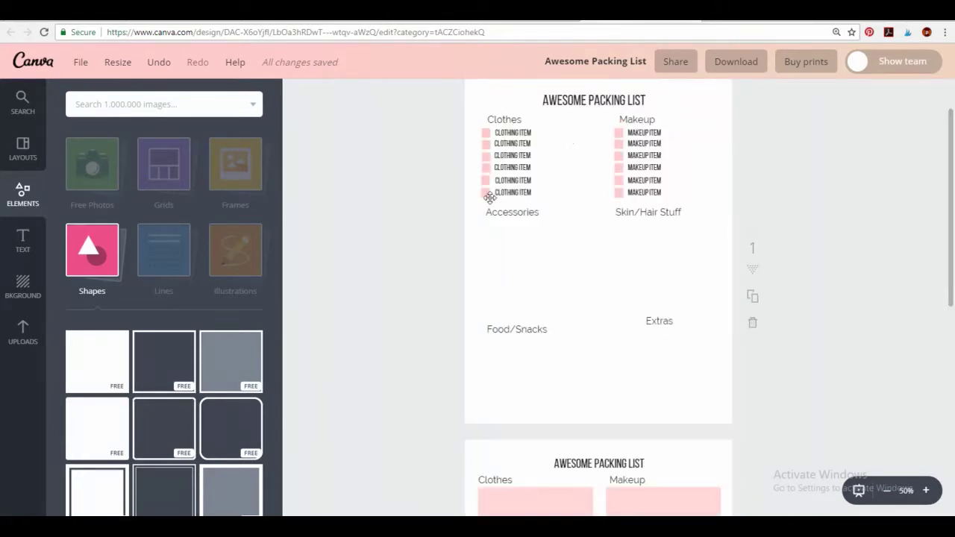
# Step: Duplicate a Clothes checkbox and place the copy below the Accessories heading
pyautogui.click(486, 133)
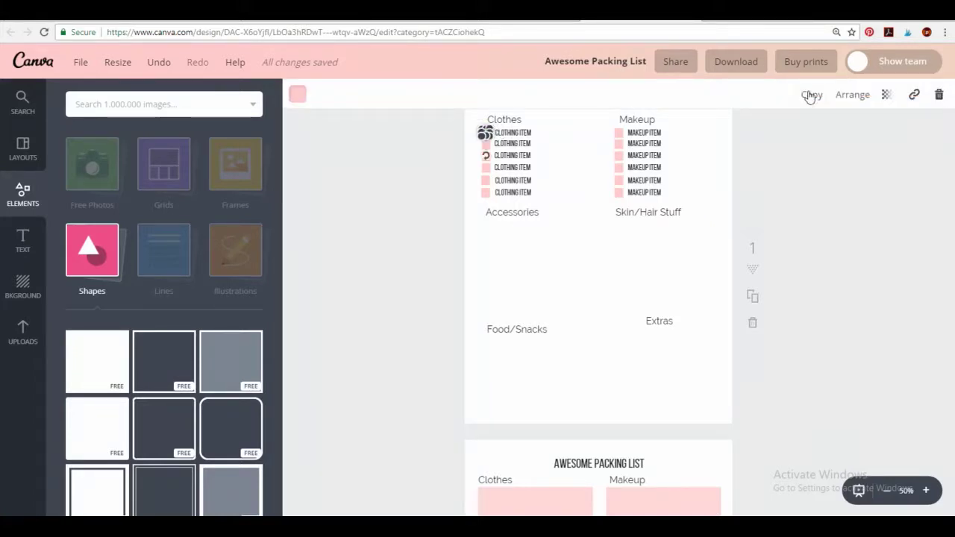
pyautogui.click(809, 95)
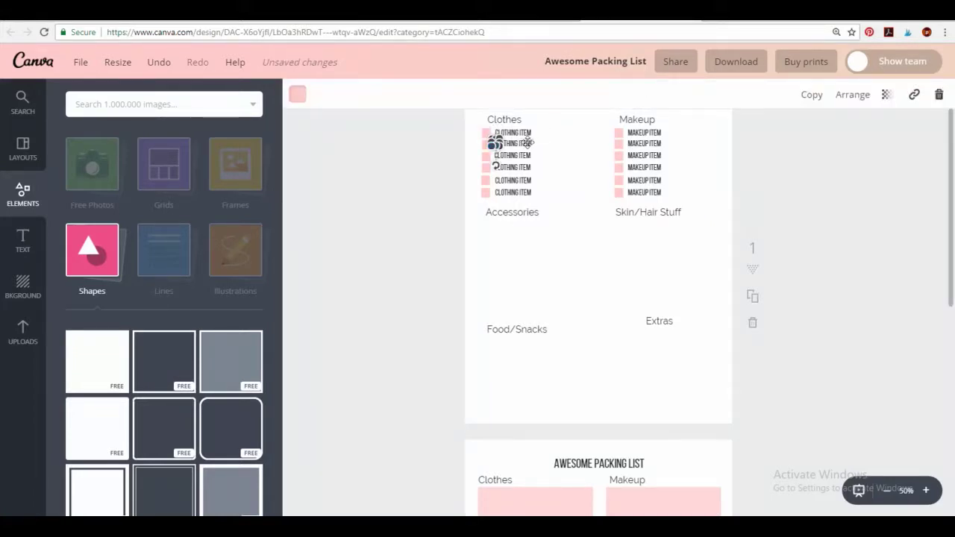
pyautogui.moveTo(526, 143); pyautogui.dragTo(565, 143)
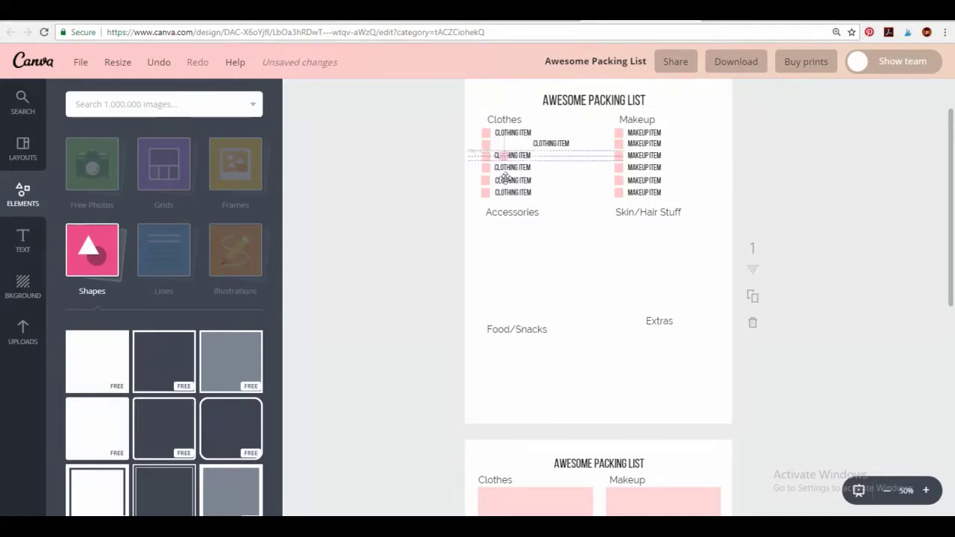
pyautogui.moveTo(505, 179); pyautogui.dragTo(485, 224)
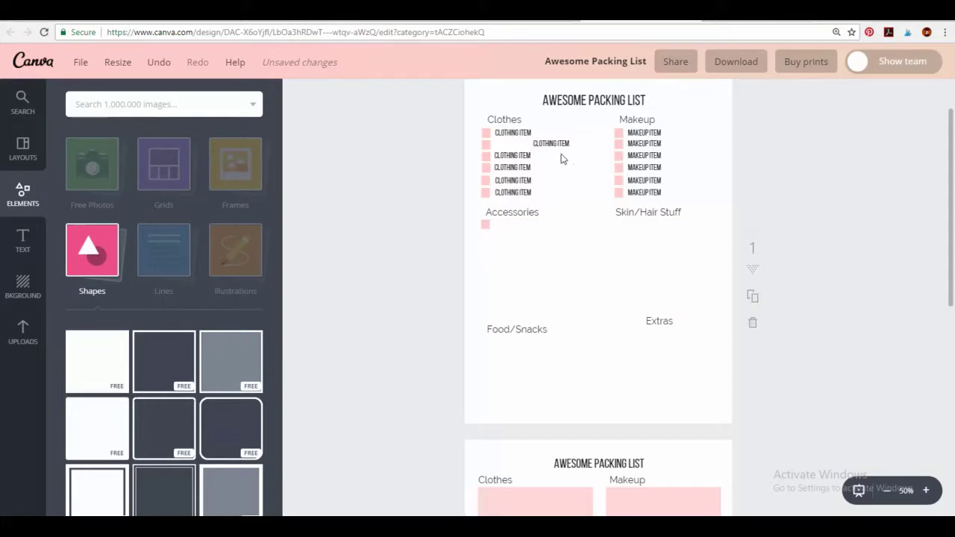
# Step: Duplicate the Accessories checkbox repeatedly, stacking the copies in an aligned column
pyautogui.click(485, 221)
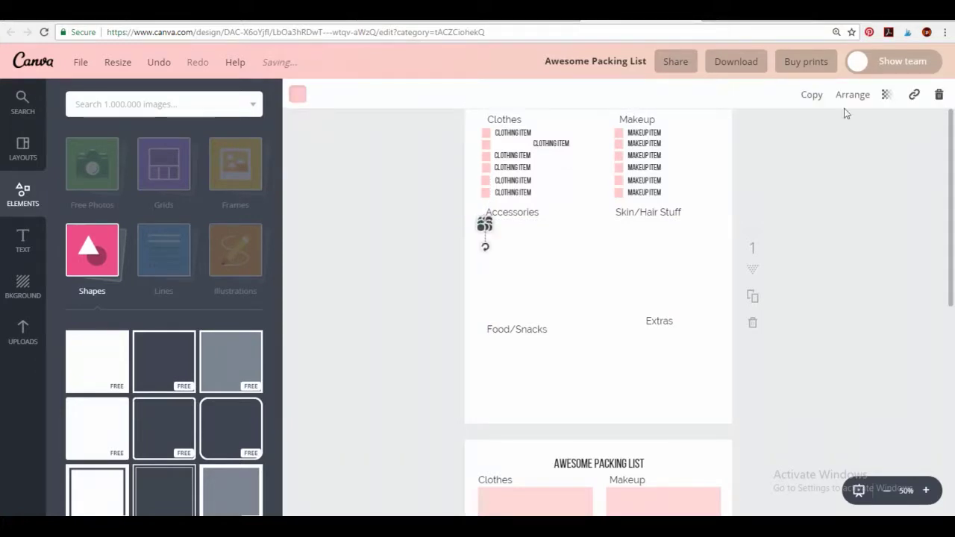
pyautogui.click(811, 94)
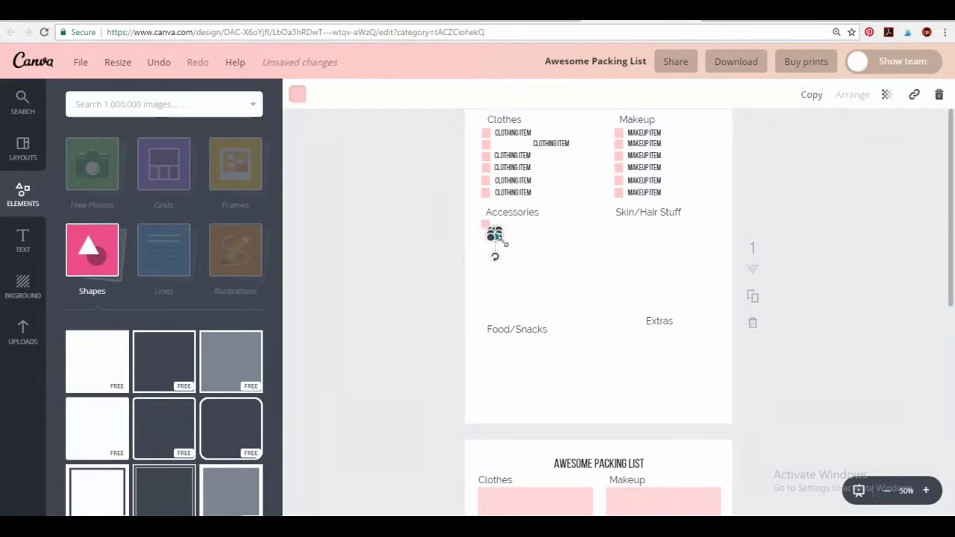
pyautogui.moveTo(503, 246); pyautogui.dragTo(492, 251)
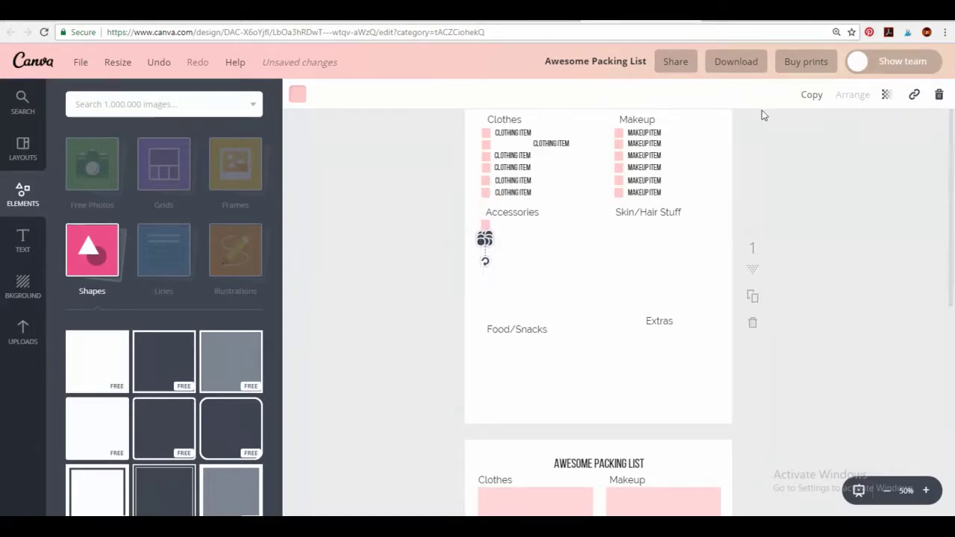
pyautogui.click(807, 96)
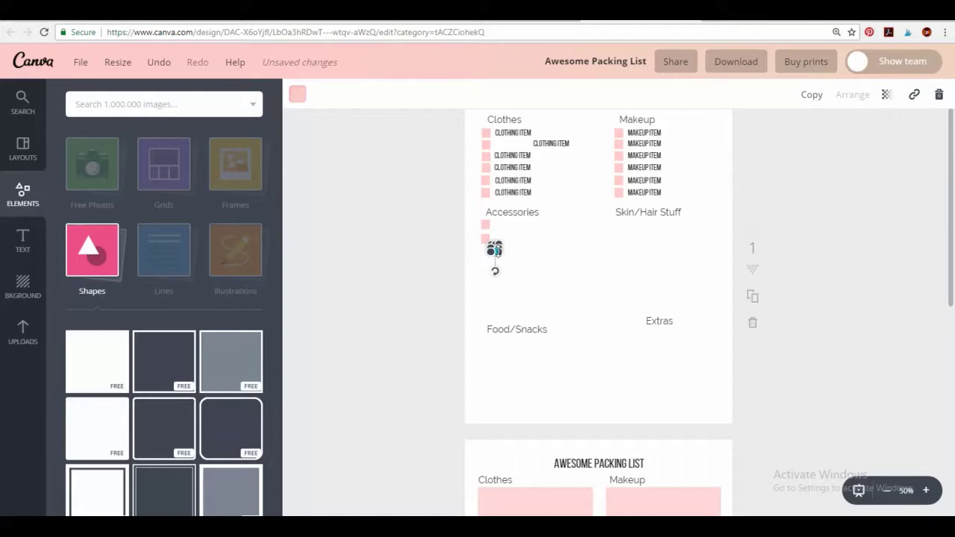
pyautogui.moveTo(500, 256); pyautogui.dragTo(490, 272)
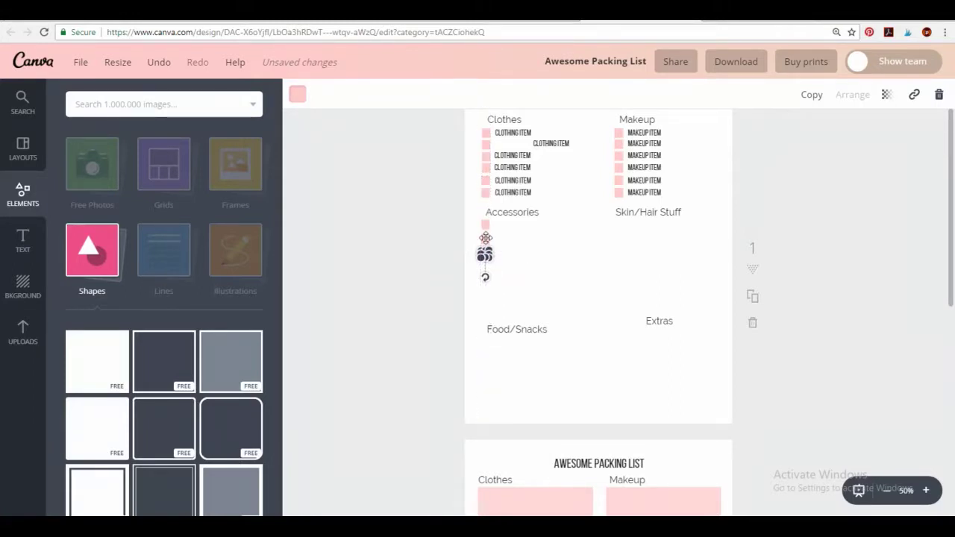
pyautogui.moveTo(485, 237); pyautogui.dragTo(485, 238)
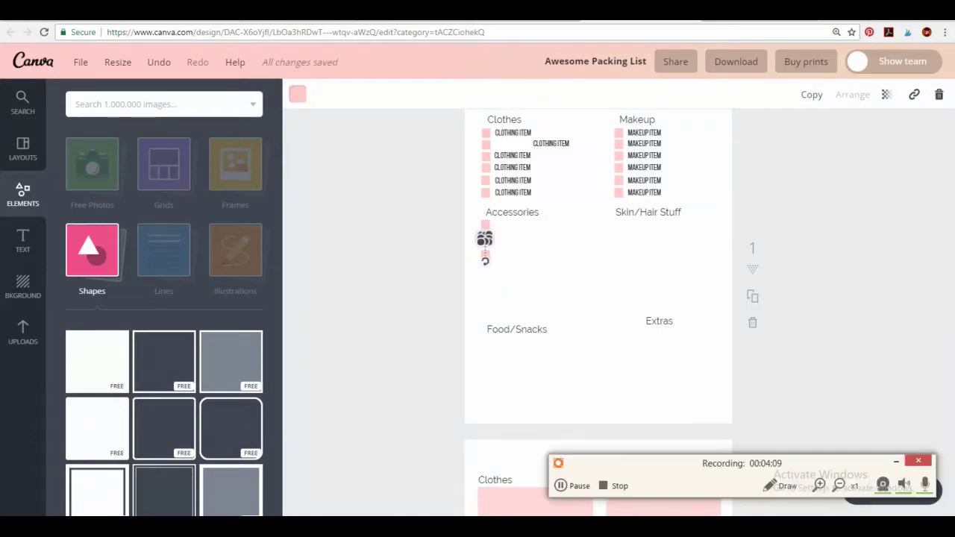
pyautogui.click(560, 485)
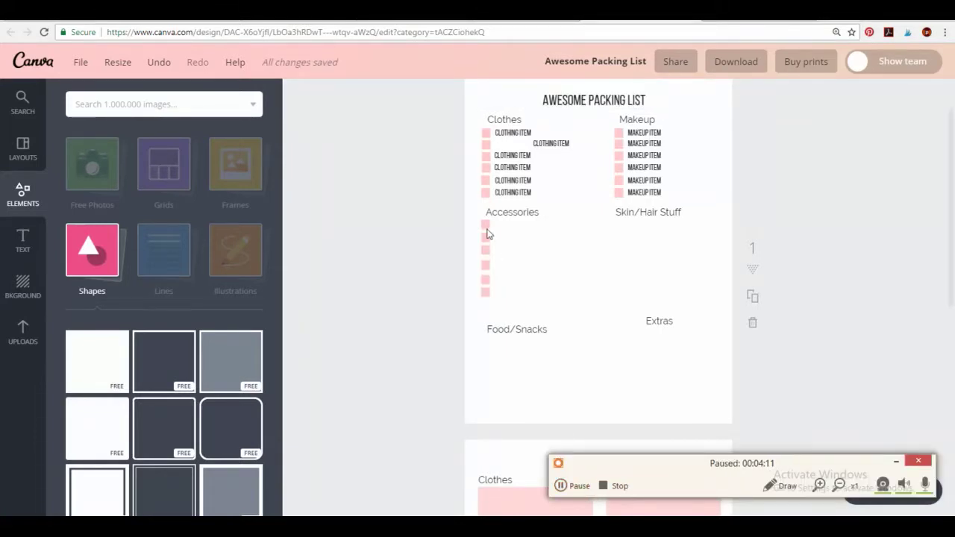
# Step: Select all the checkboxes in the Accessories column together
pyautogui.click(485, 224)
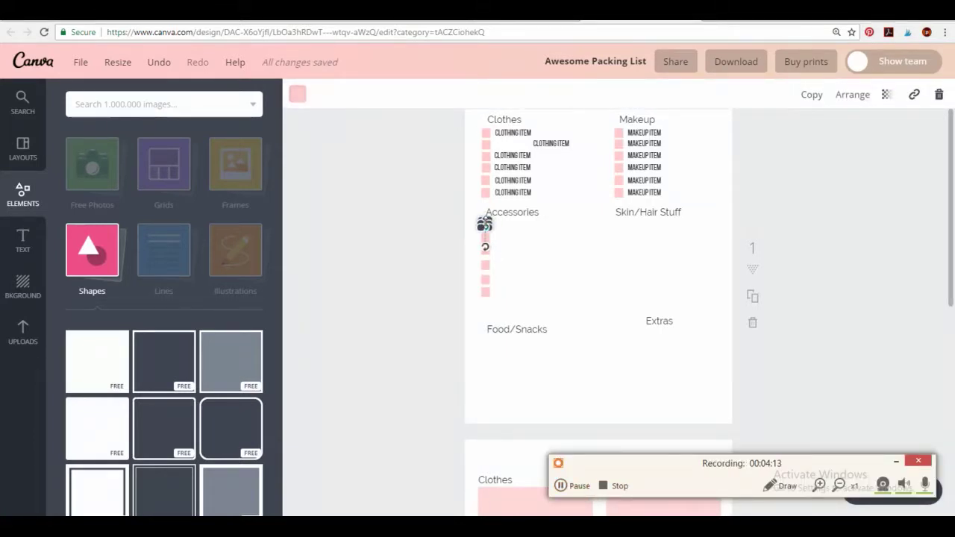
pyautogui.keyDown('shift'); pyautogui.click(486, 237); pyautogui.keyUp('shift')
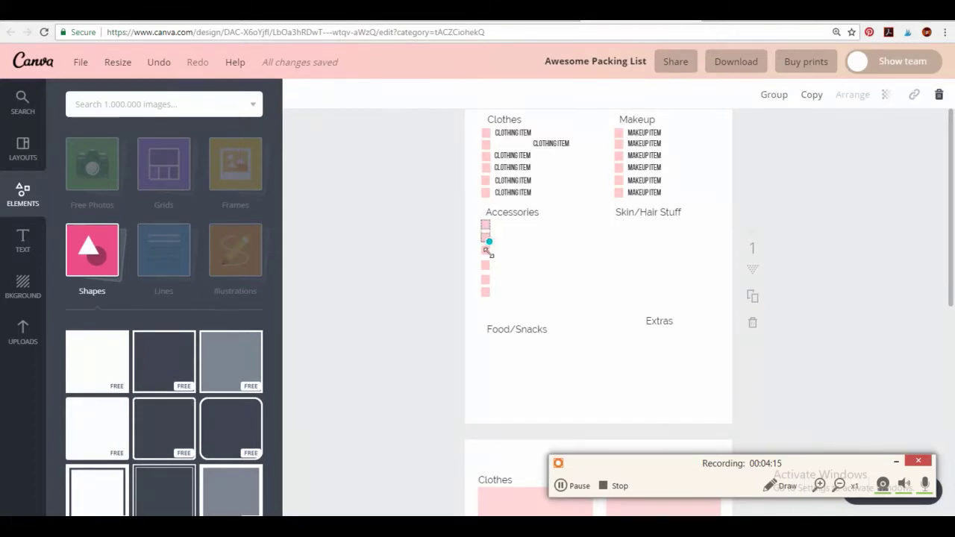
pyautogui.moveTo(489, 252); pyautogui.dragTo(489, 250)
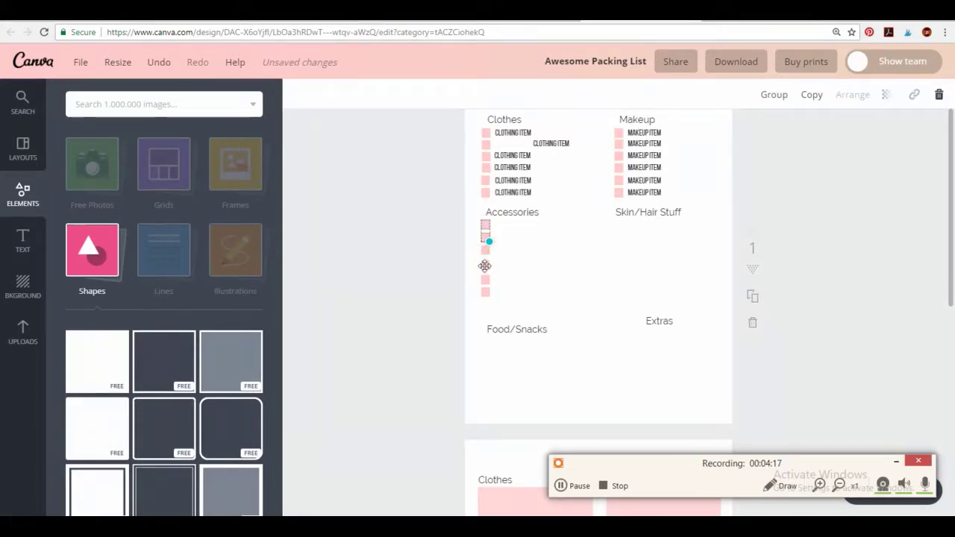
pyautogui.keyDown('shift'); pyautogui.click(485, 265); pyautogui.keyUp('shift')
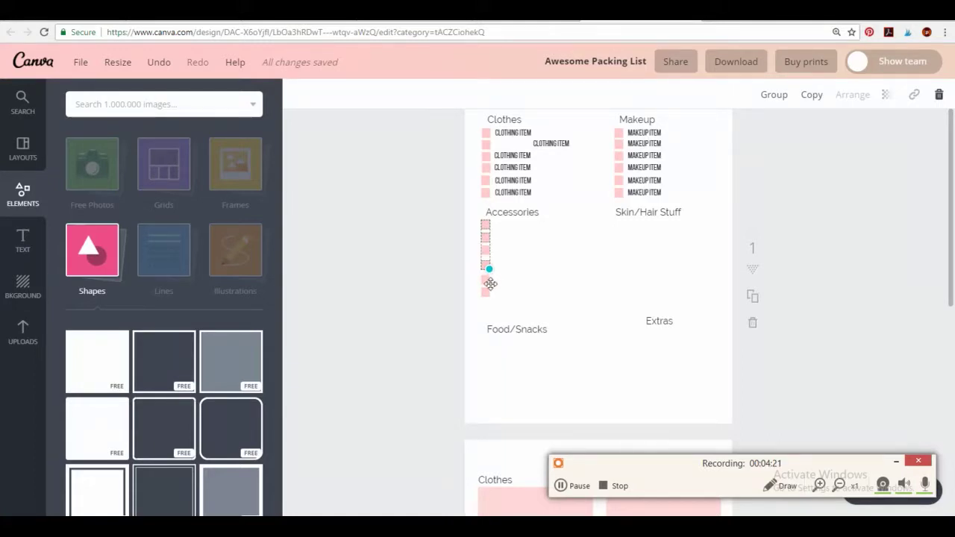
pyautogui.keyDown('shift'); pyautogui.click(483, 291); pyautogui.keyUp('shift')
# Step: Group the Accessories checkboxes and place checkbox groups under Skin/Hair Stuff and Food/Snacks
pyautogui.click(773, 98)
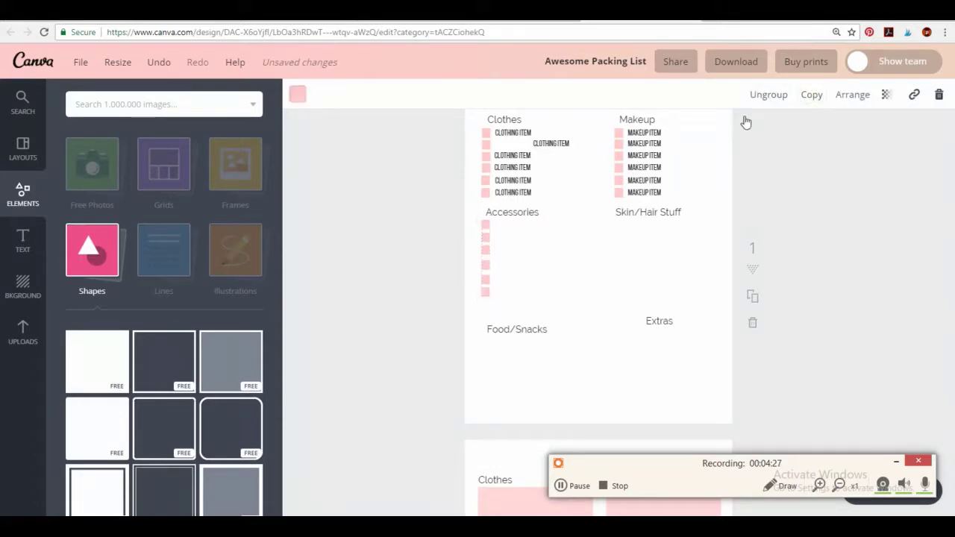
pyautogui.moveTo(498, 246); pyautogui.dragTo(620, 267)
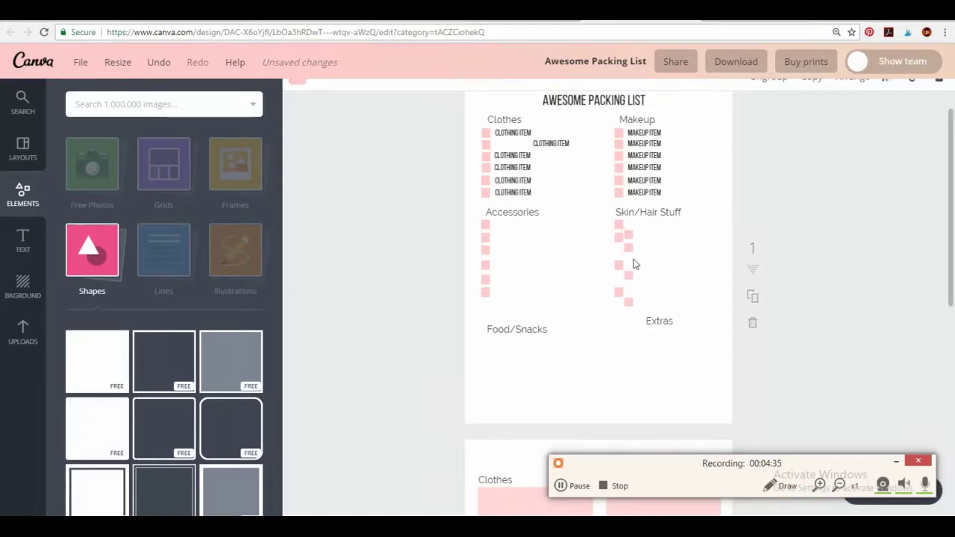
pyautogui.click(634, 264)
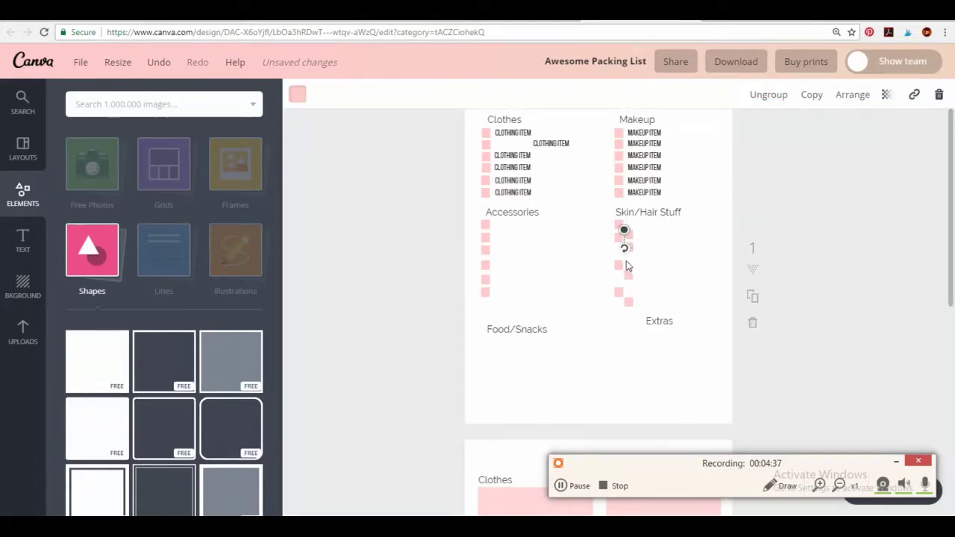
pyautogui.moveTo(626, 249); pyautogui.dragTo(514, 309)
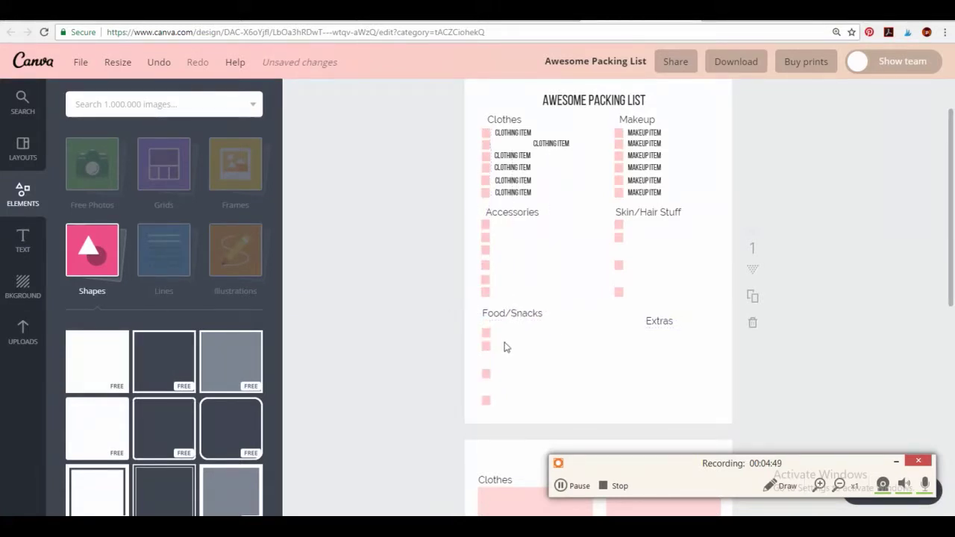
pyautogui.click(489, 333)
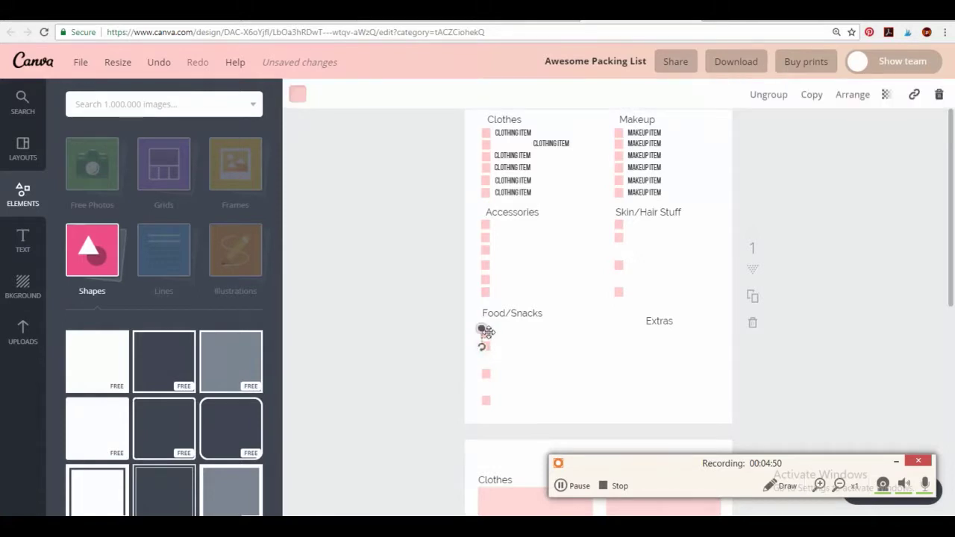
pyautogui.click(620, 227)
pyautogui.click(596, 377)
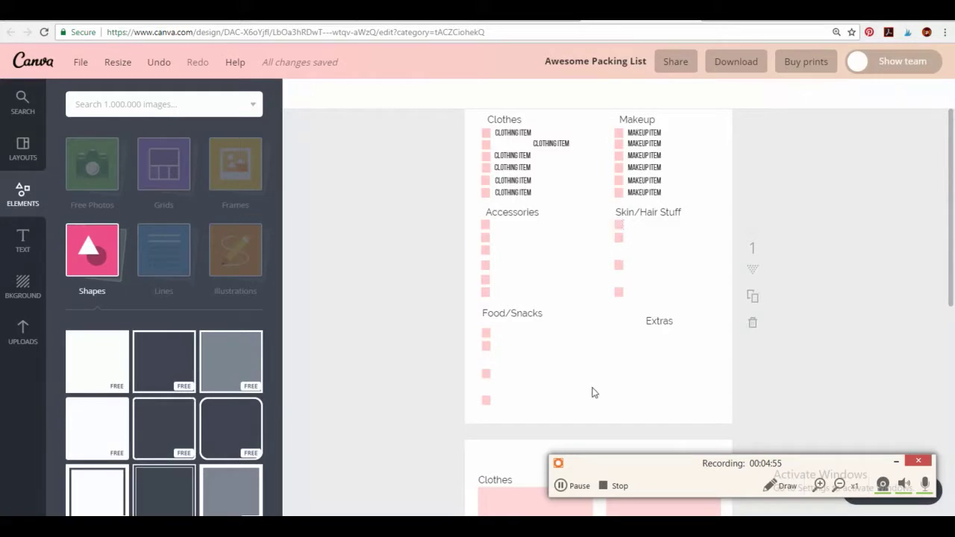
pyautogui.click(571, 485)
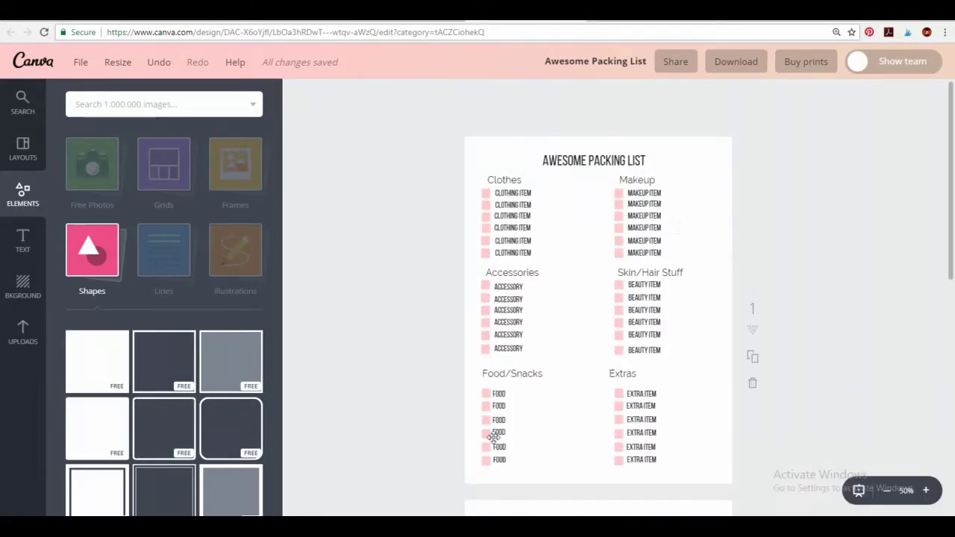
# Step: Highlight the whole AWESOME PACKING LIST title text
pyautogui.scroll(-3, 818, 279)
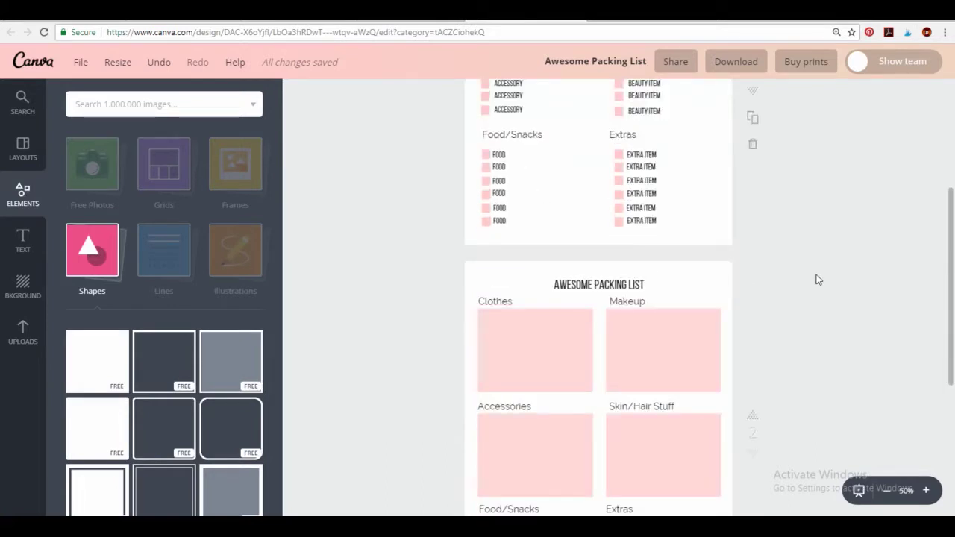
pyautogui.scroll(3, 819, 280)
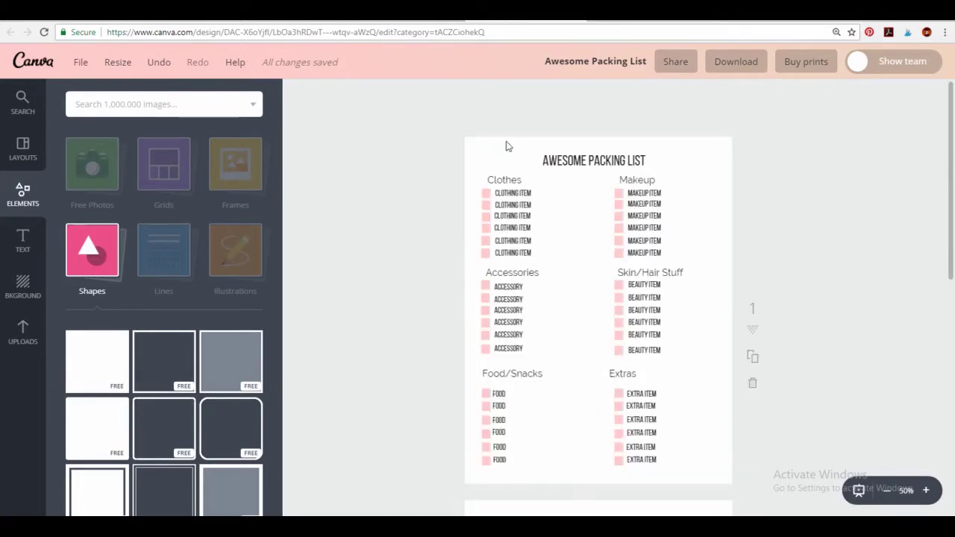
pyautogui.click(633, 160)
pyautogui.doubleClick(635, 160)
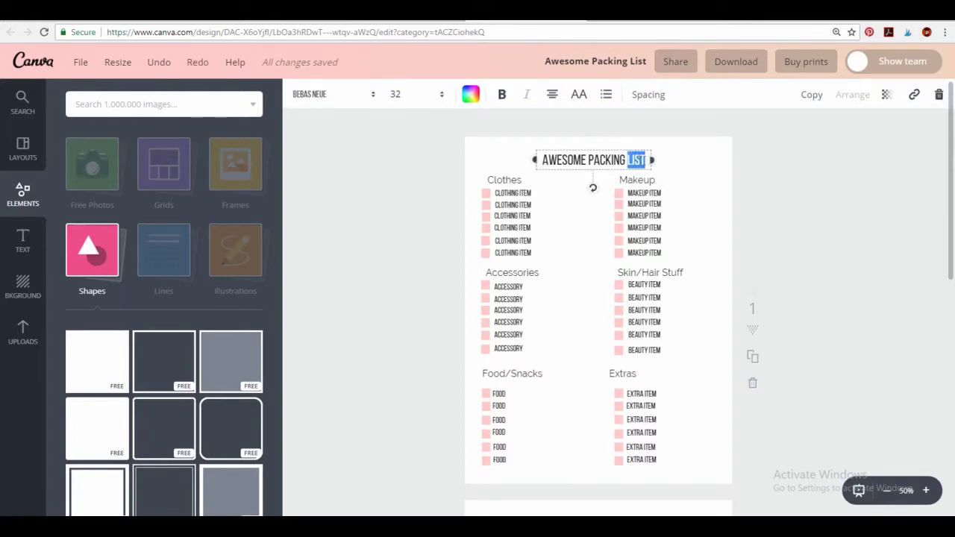
pyautogui.click(644, 163)
pyautogui.moveTo(645, 160); pyautogui.dragTo(538, 159)
# Step: Change the title font to Lemon Tuesday
pyautogui.click(319, 96)
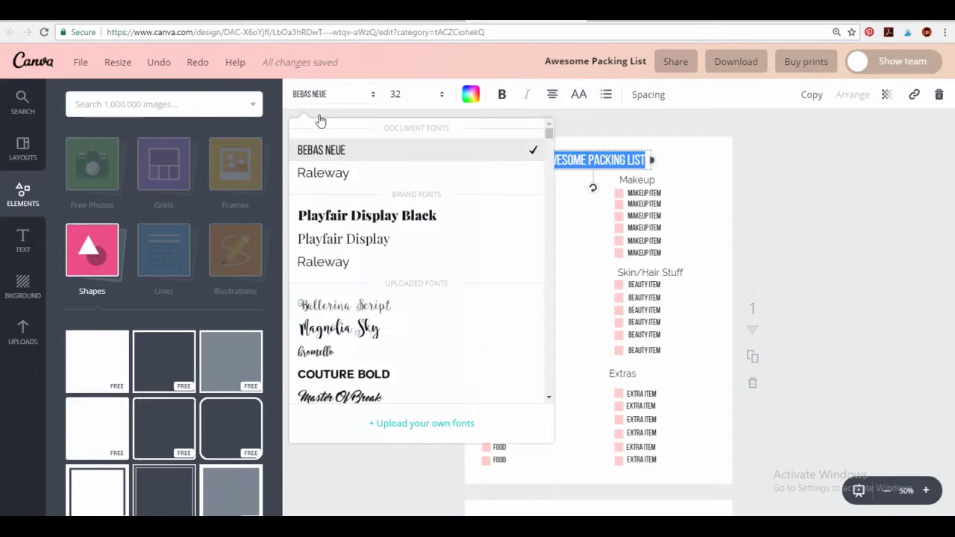
pyautogui.scroll(-10, 326, 291)
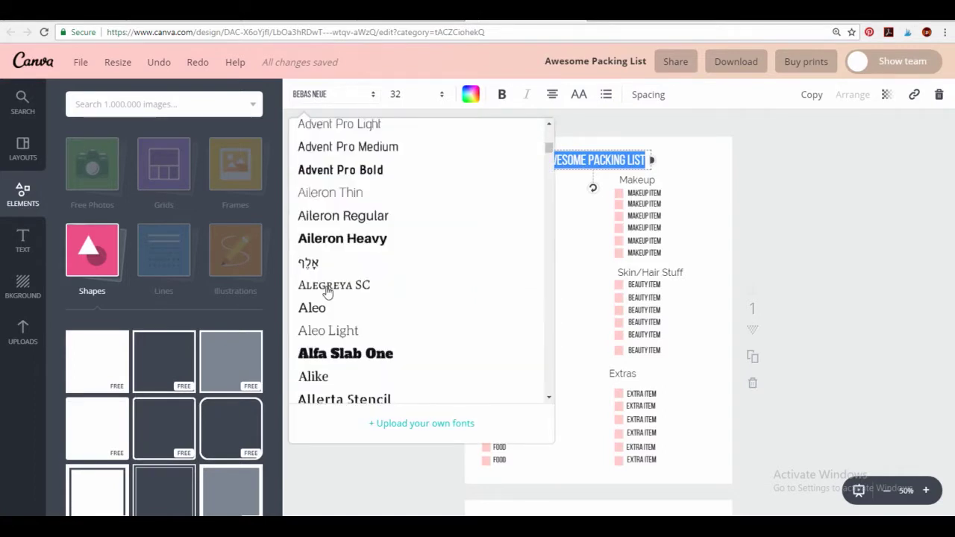
pyautogui.scroll(-12, 326, 291)
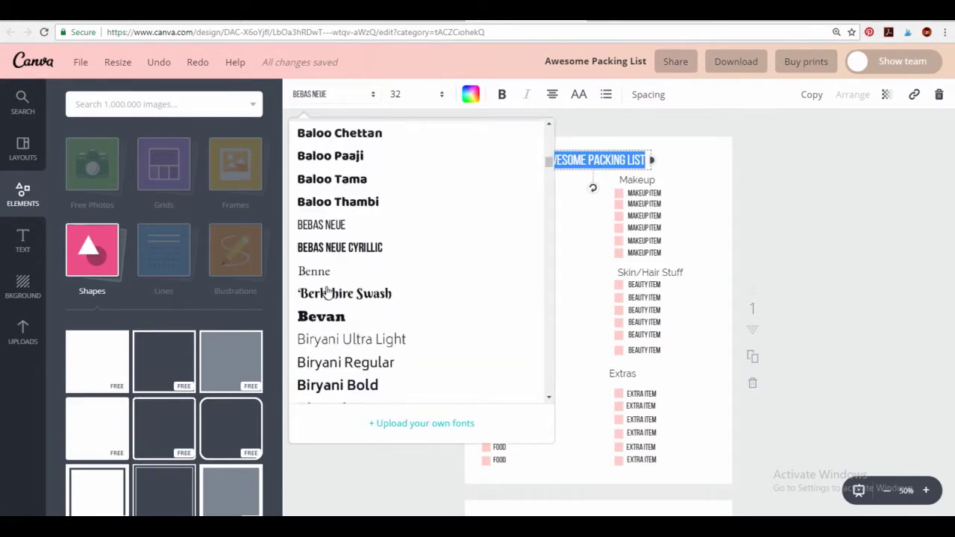
pyautogui.scroll(-12, 327, 291)
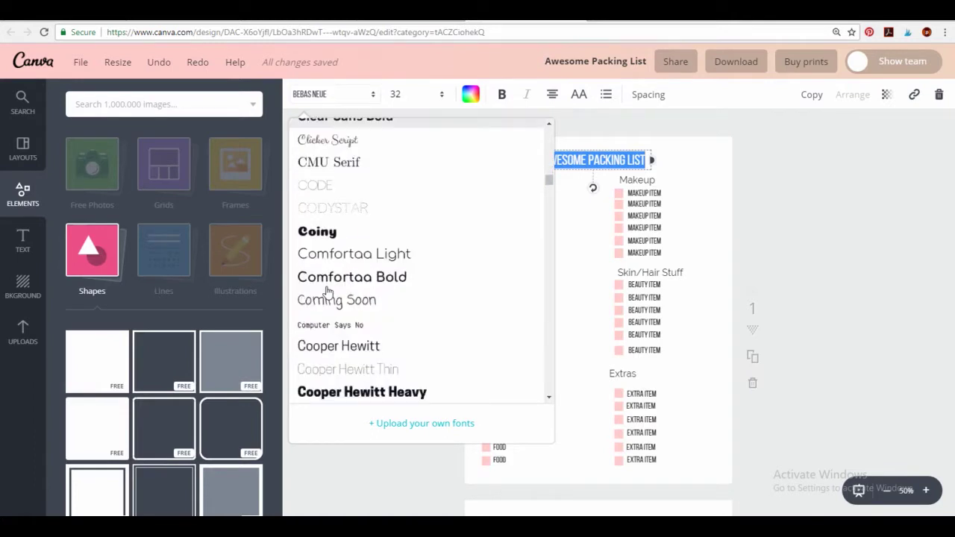
pyautogui.scroll(-12, 327, 291)
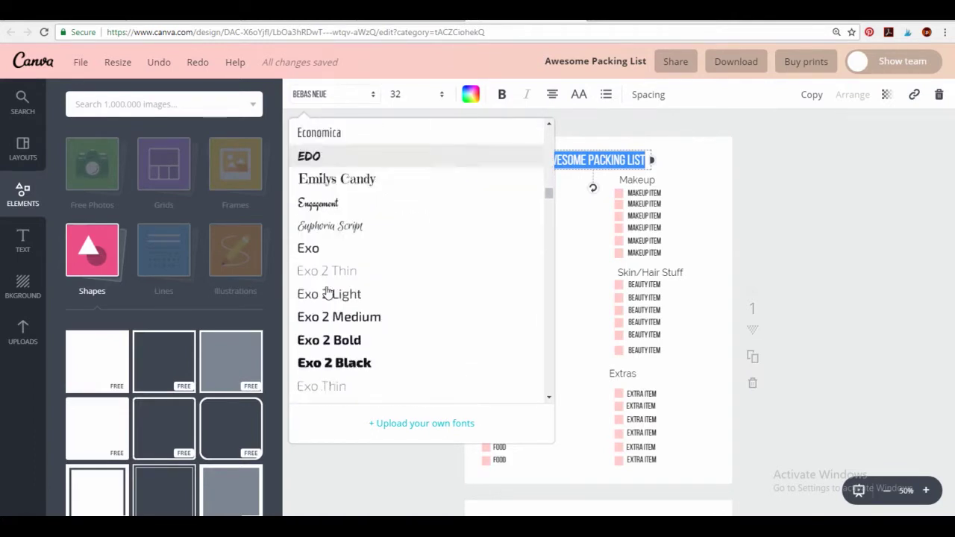
pyautogui.scroll(-12, 327, 290)
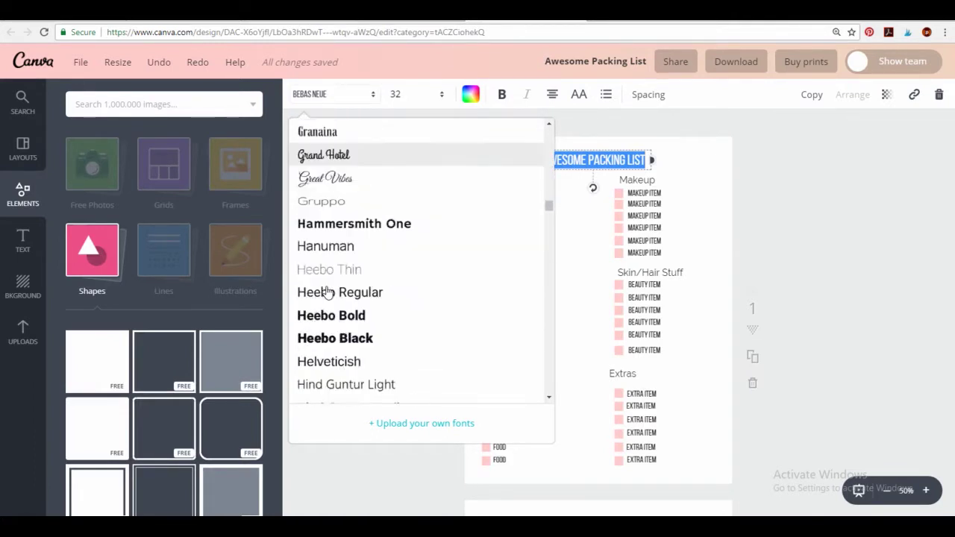
pyautogui.scroll(-12, 326, 291)
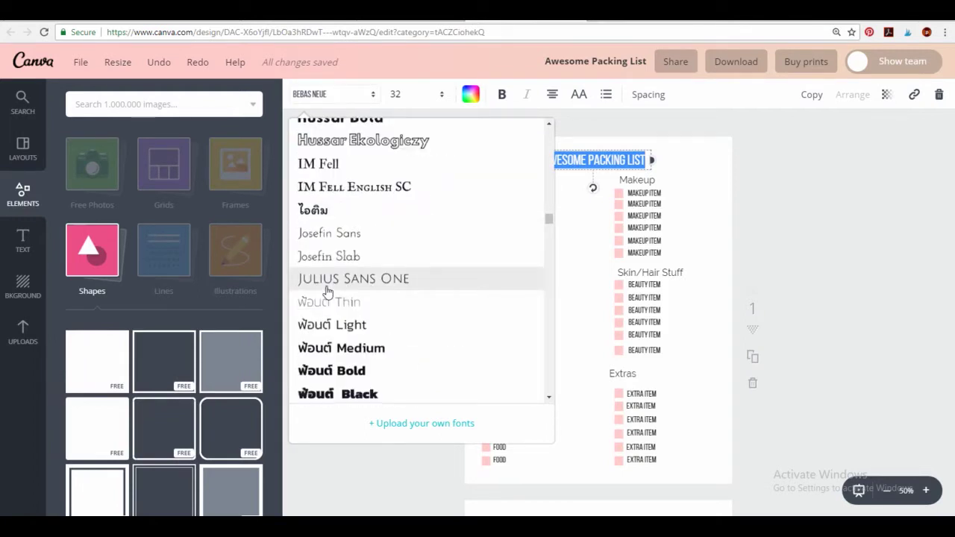
pyautogui.scroll(-8, 327, 291)
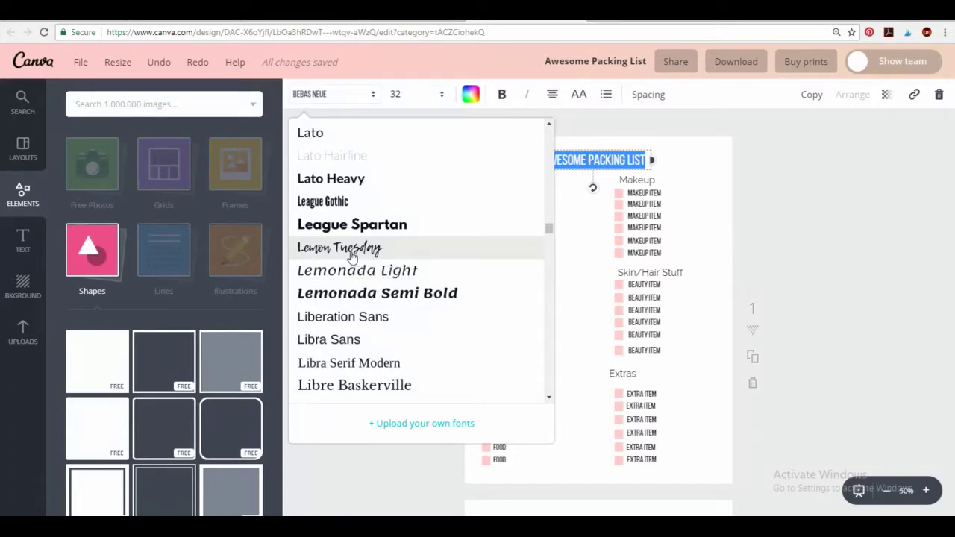
pyautogui.click(679, 161)
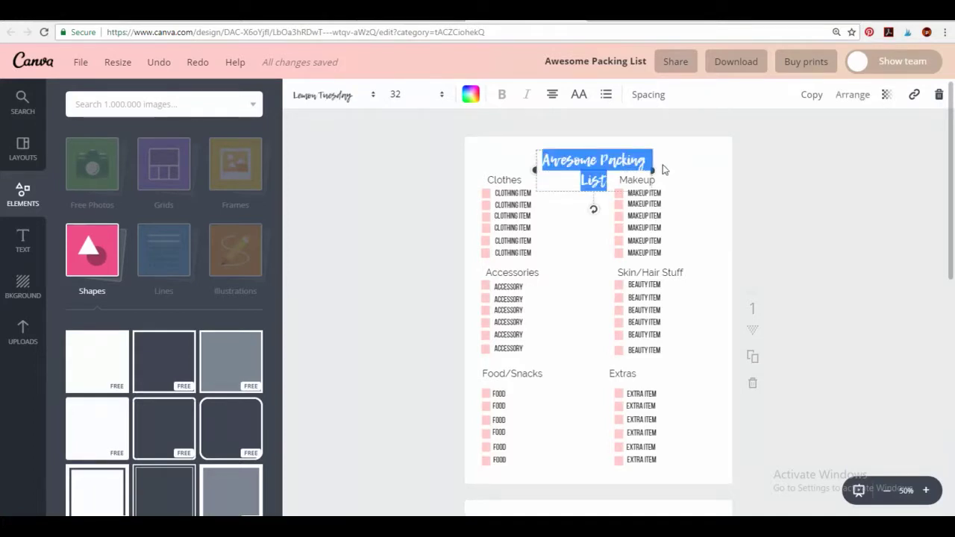
# Step: Widen the title onto one line and centre it above the two columns
pyautogui.moveTo(654, 173); pyautogui.dragTo(692, 170)
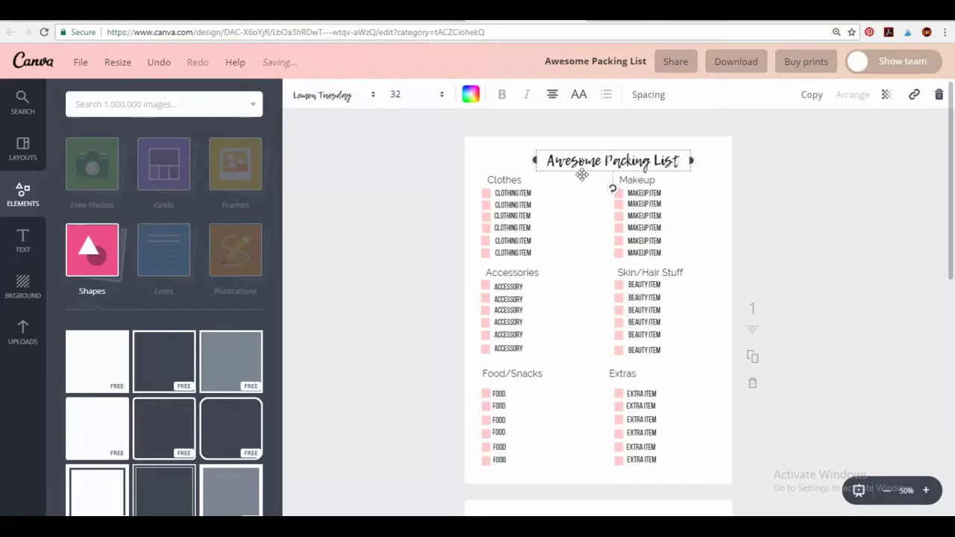
pyautogui.moveTo(582, 173)
pyautogui.mouseDown()
pyautogui.moveTo(562, 177)
pyautogui.moveTo(572, 180)
pyautogui.mouseUp()
pyautogui.click(482, 156)
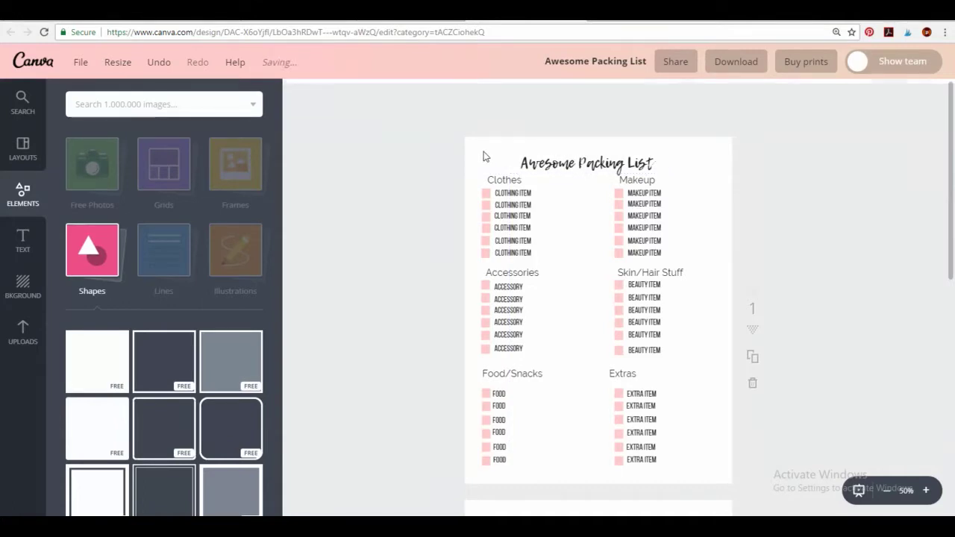
# Step: Try pink, peach and cyan backgrounds, then set a custom pale blue background, b1d7e6
pyautogui.click(23, 284)
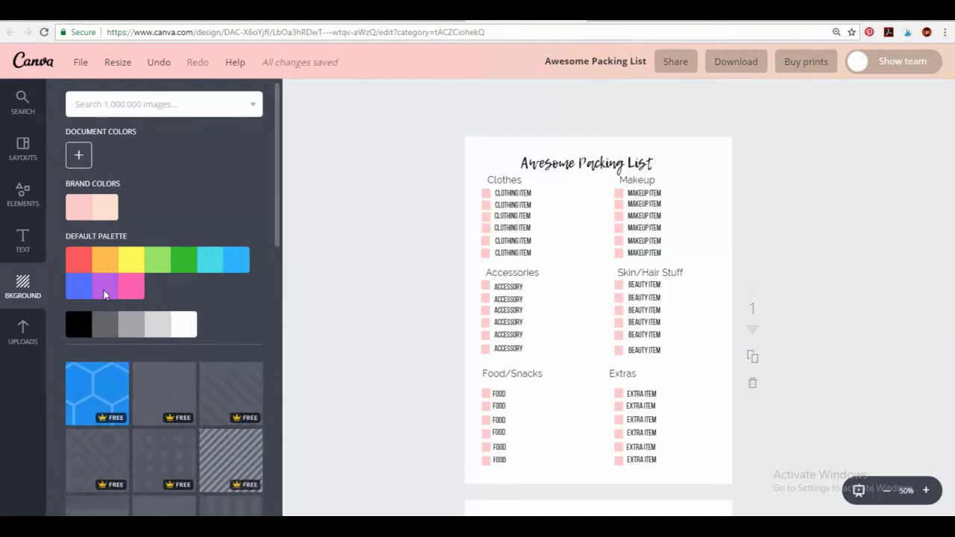
pyautogui.click(79, 216)
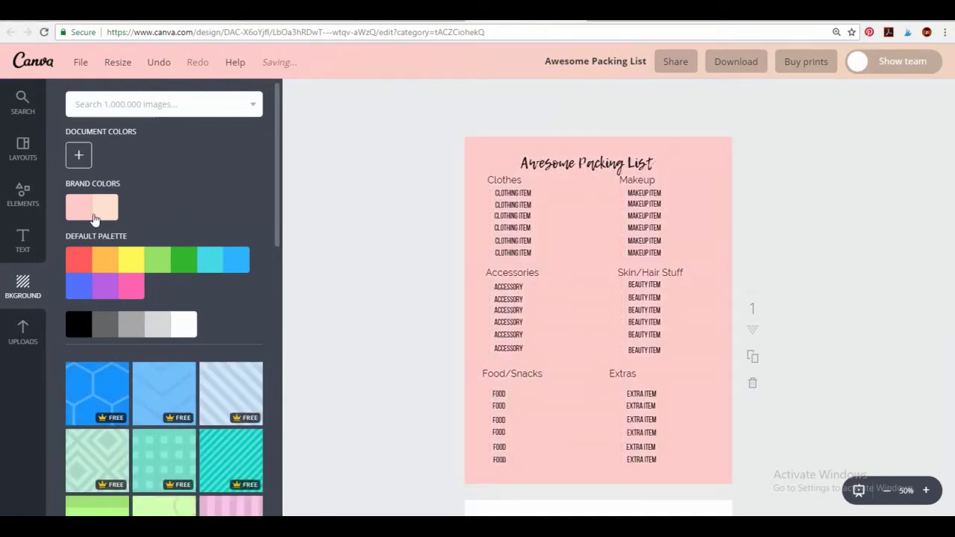
pyautogui.click(102, 217)
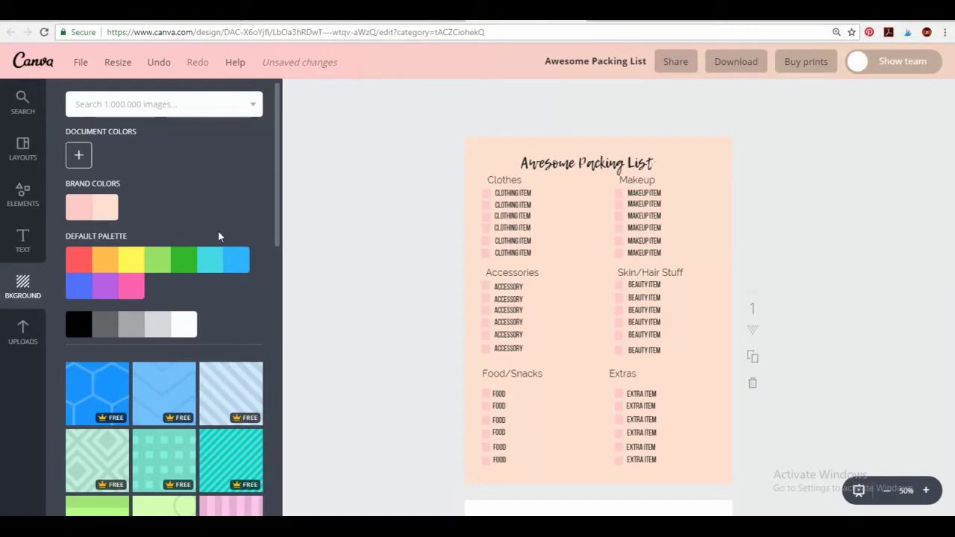
pyautogui.click(210, 262)
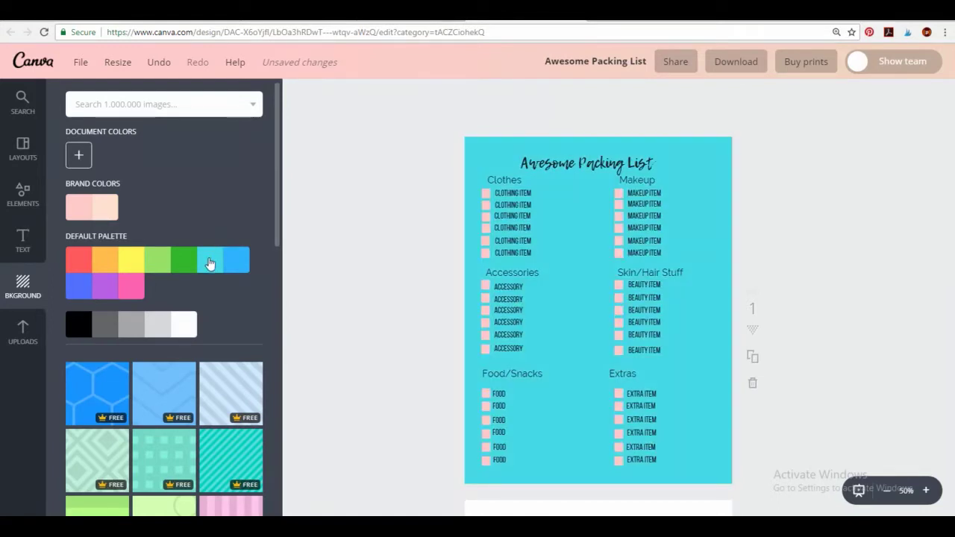
pyautogui.click(79, 155)
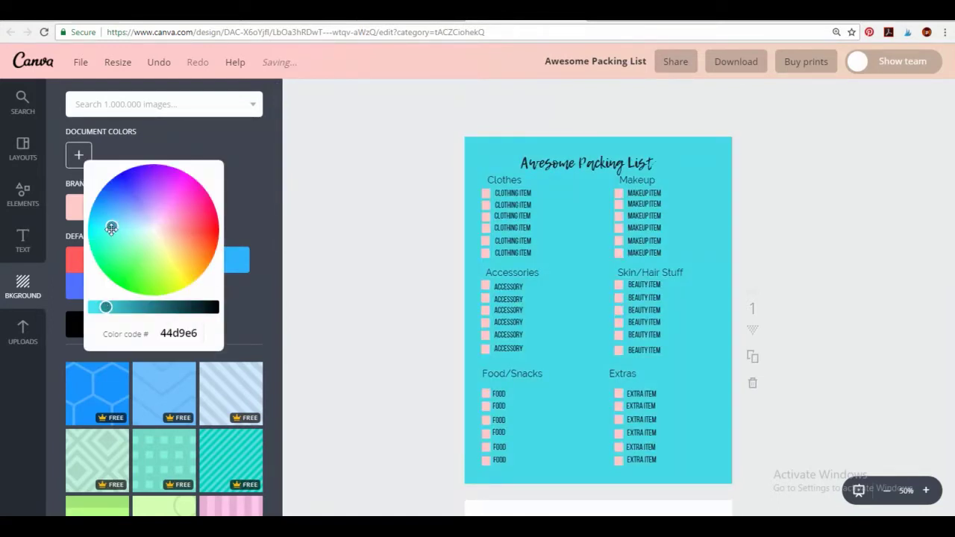
pyautogui.moveTo(112, 226); pyautogui.dragTo(140, 226)
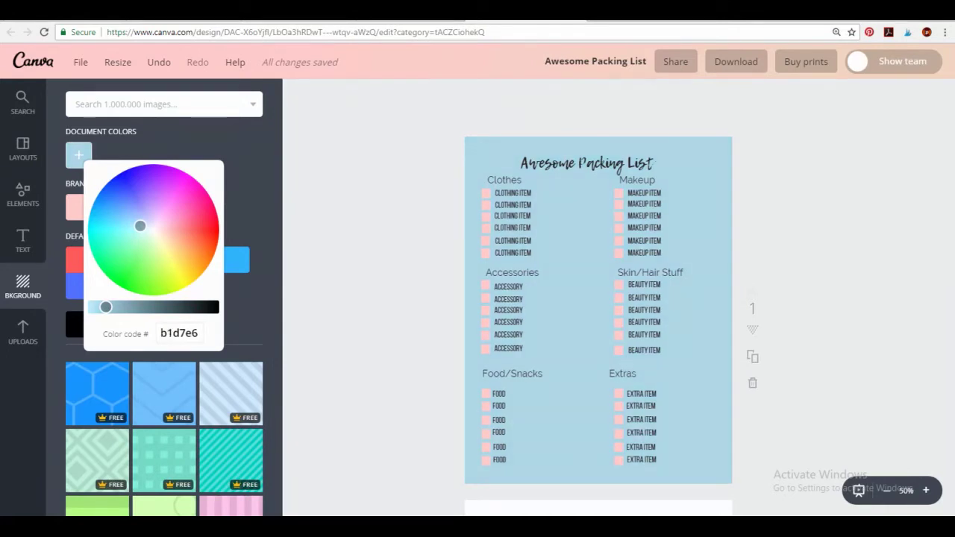
pyautogui.click(571, 350)
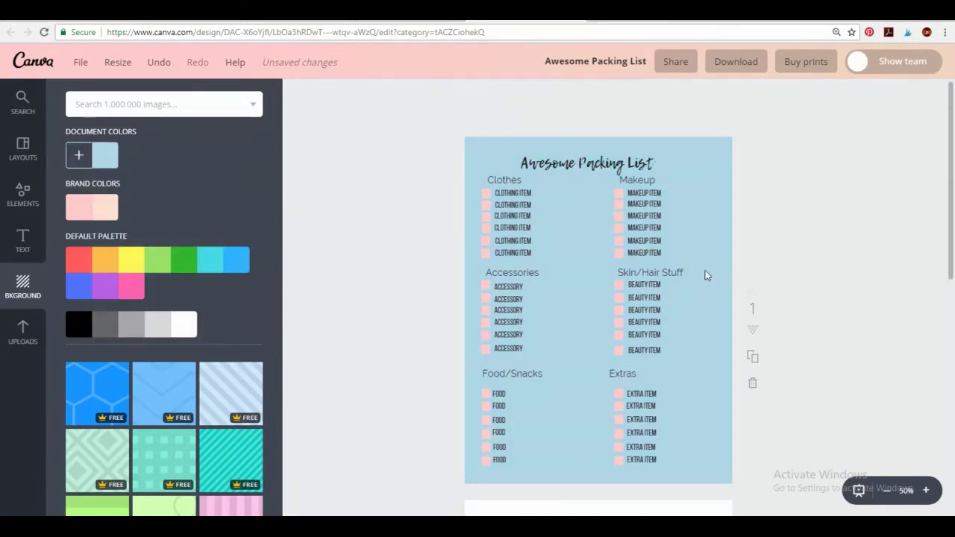
# Step: Recolour the word Clothes in its heading to pure white, ffffff, using a custom text colour
pyautogui.click(524, 180)
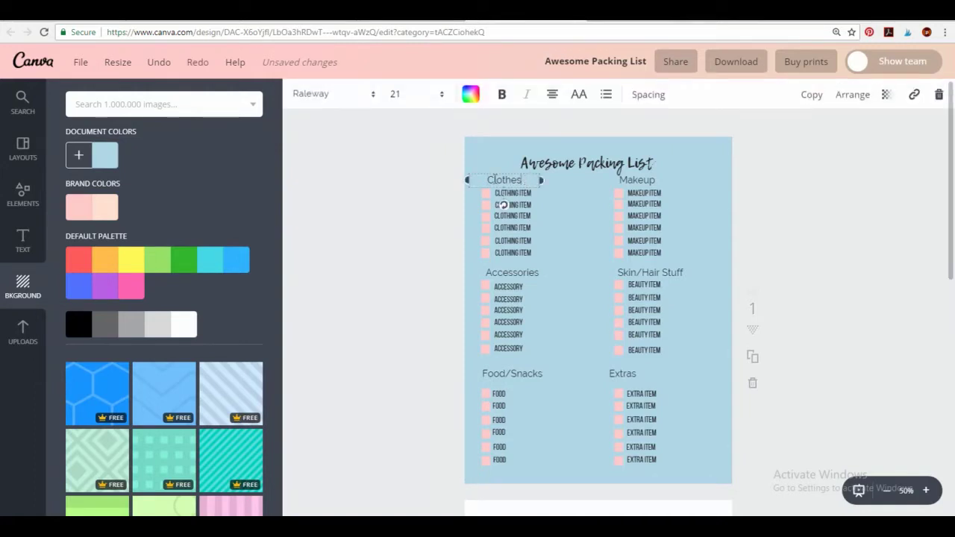
pyautogui.doubleClick(496, 180)
pyautogui.click(471, 95)
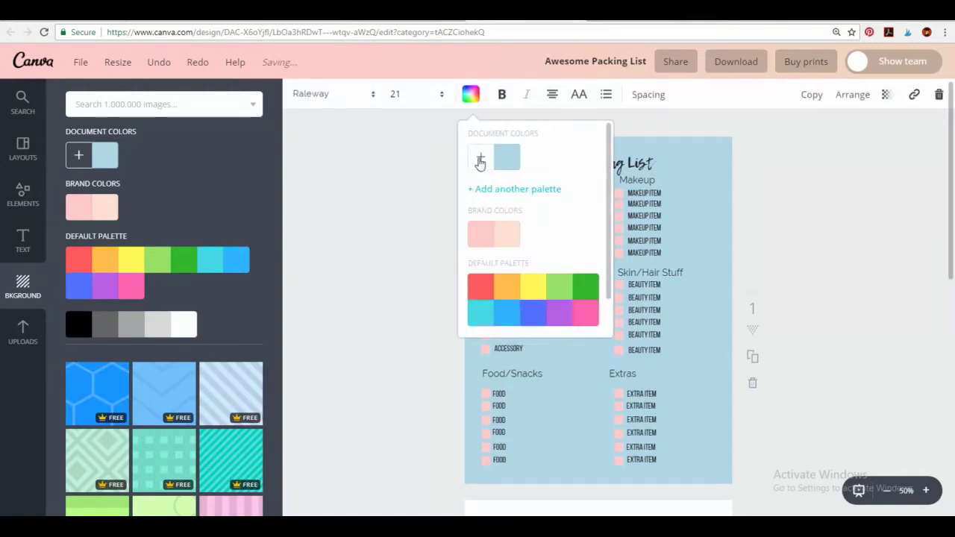
pyautogui.click(481, 159)
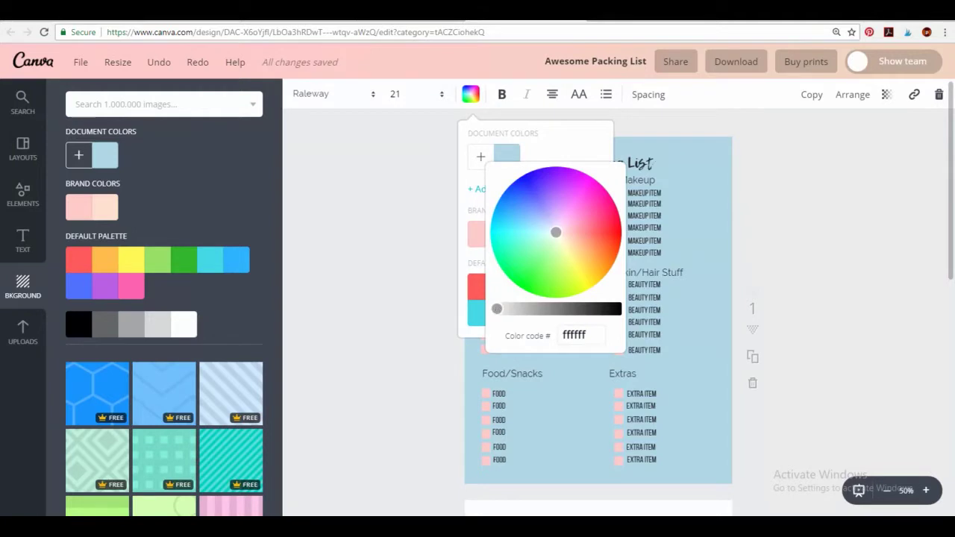
pyautogui.moveTo(497, 309); pyautogui.dragTo(470, 313)
pyautogui.click(736, 212)
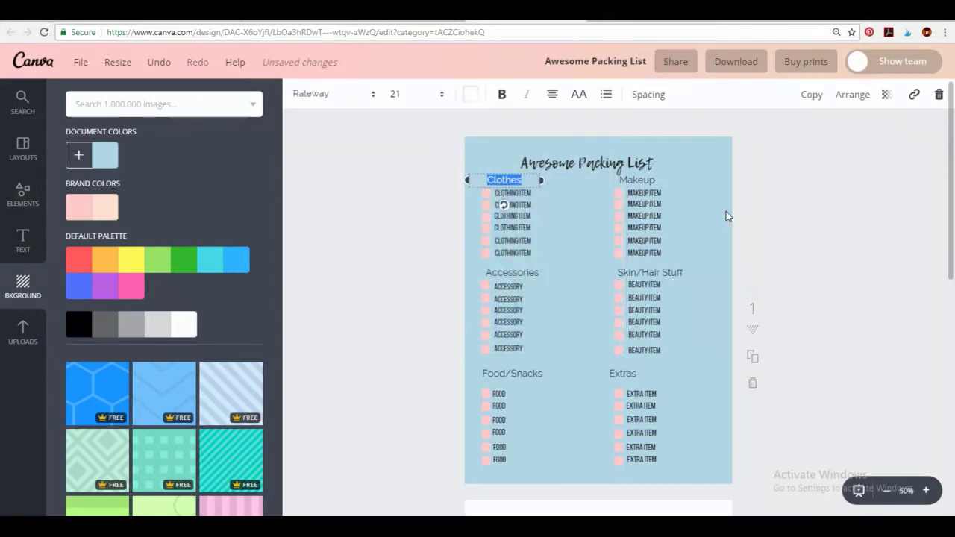
pyautogui.click(727, 215)
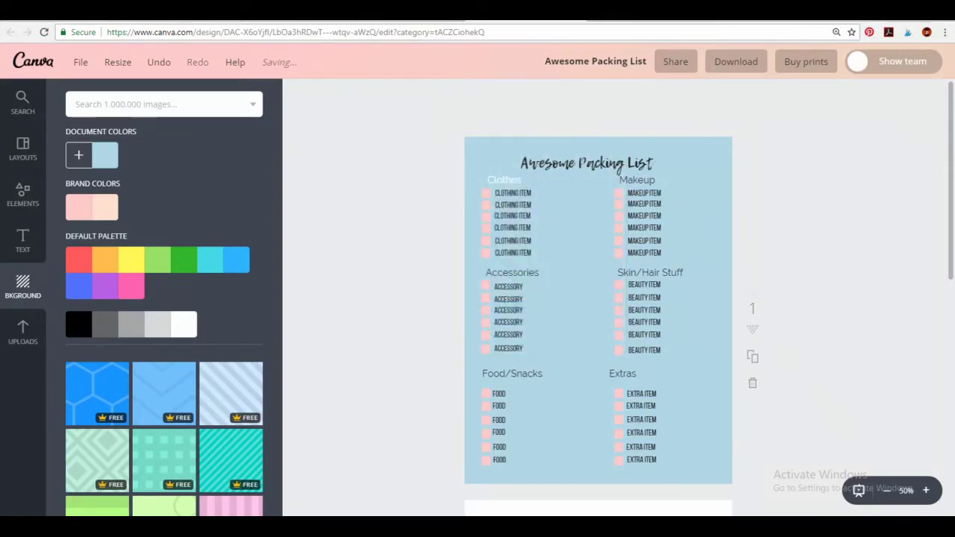